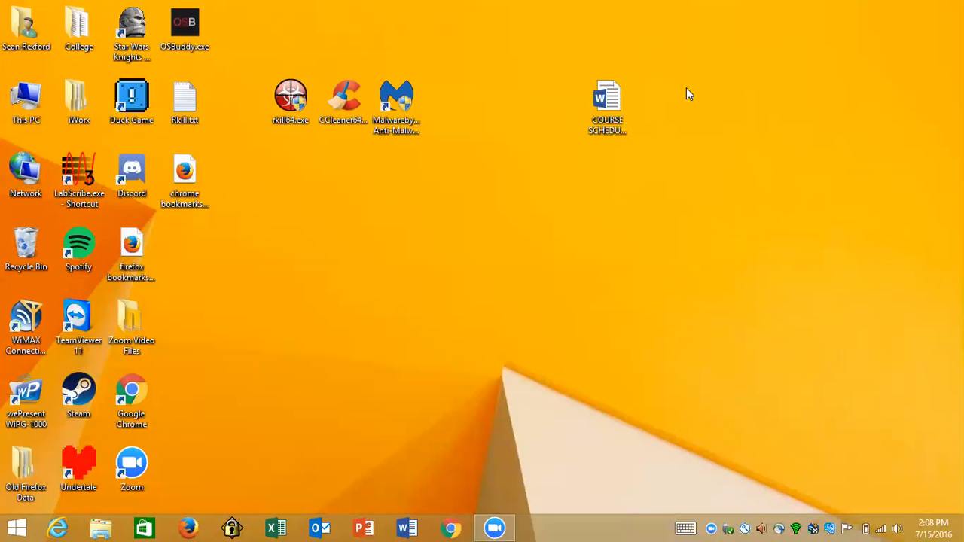
Step: Create a blank Word document and enter "This document was originally created to save the settings of my tower desktop on 5/10/14"
{"action": "left_click", "coordinate": [403, 528]}
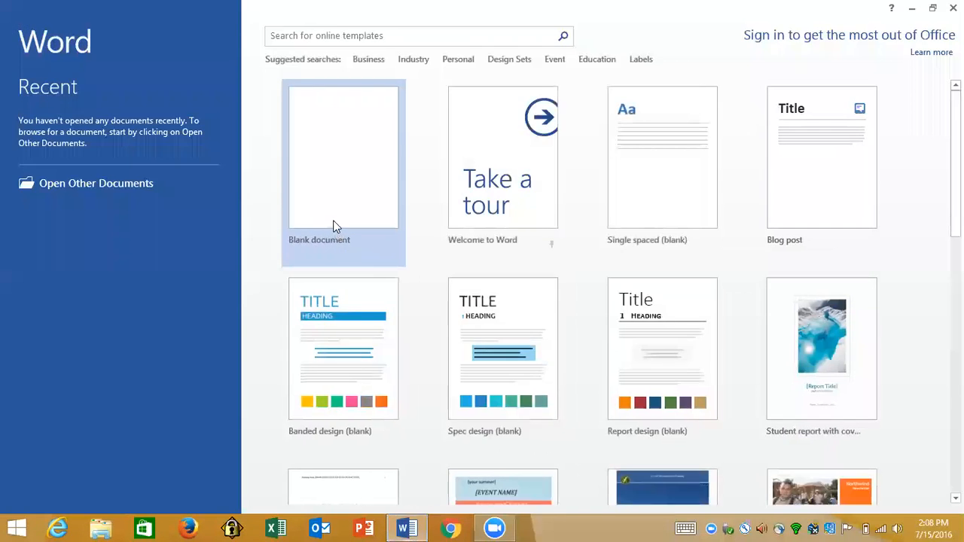
{"action": "left_click", "coordinate": [335, 226]}
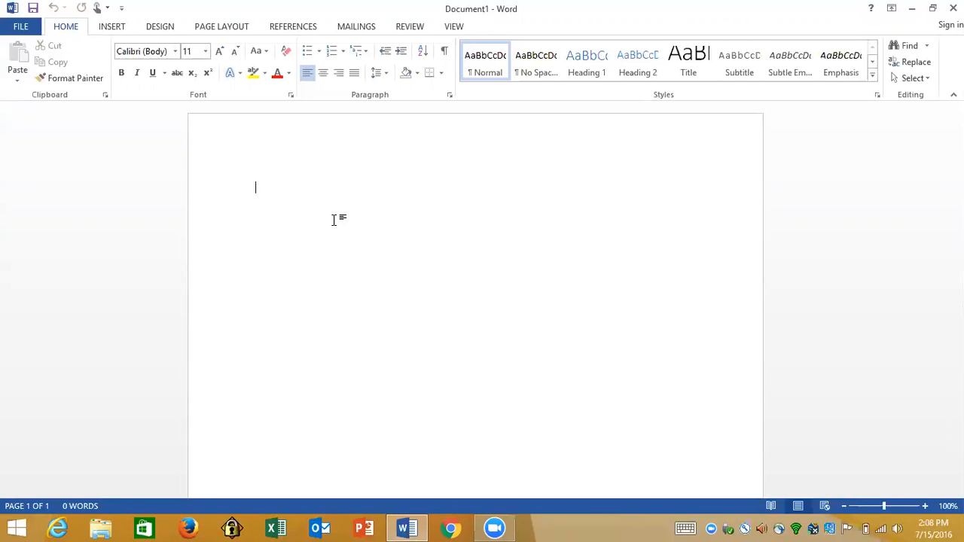
{"action": "type", "text": "This docum"}
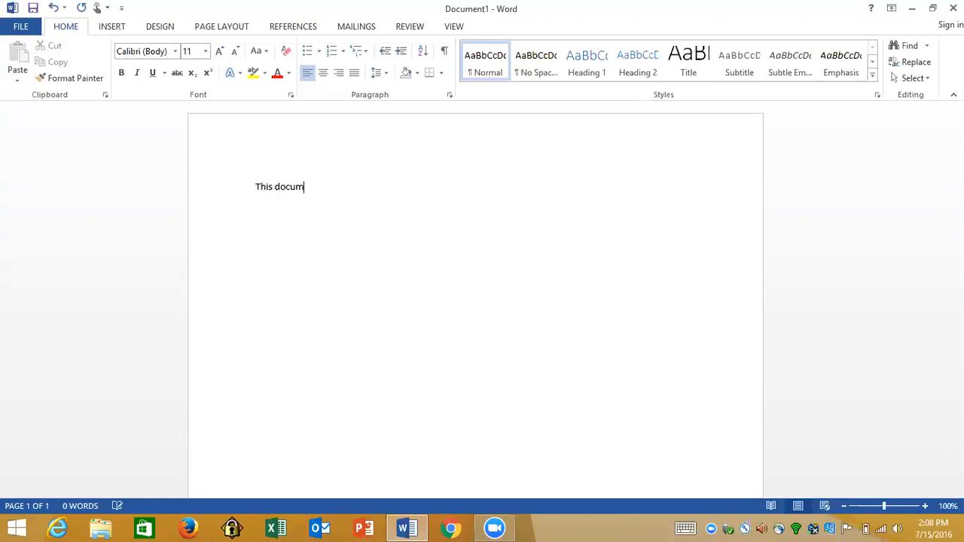
{"action": "type", "text": "ent was origi"}
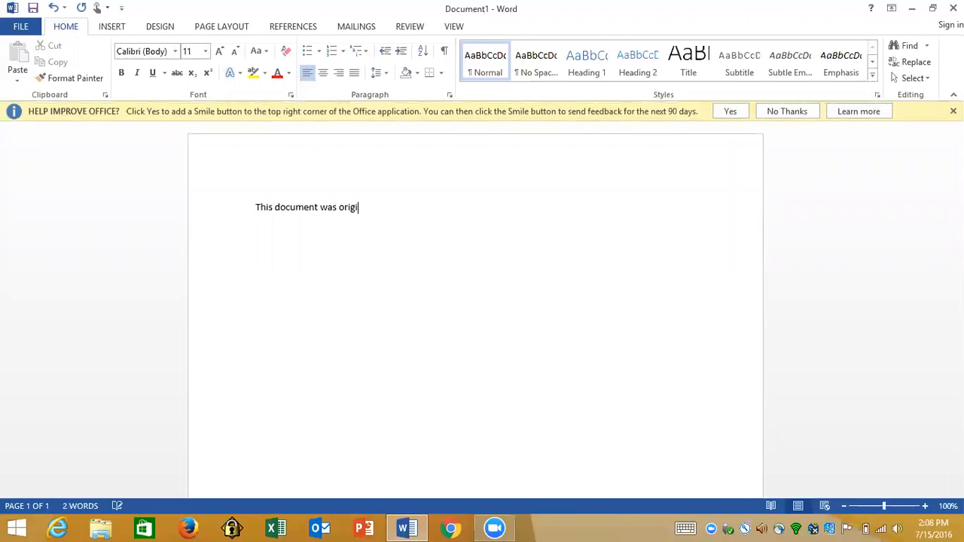
{"action": "type", "text": "nally created to sav"}
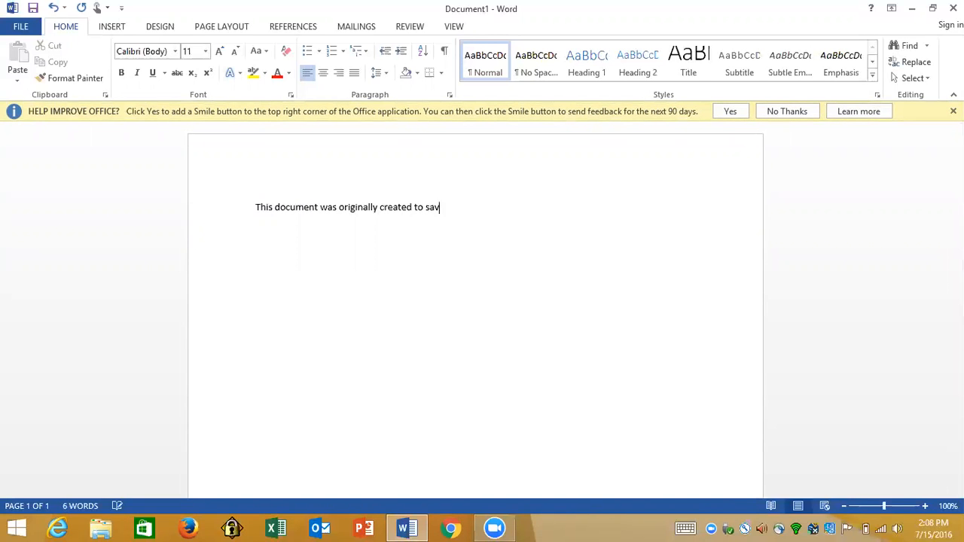
{"action": "type", "text": "e the settings of my tower desktop"}
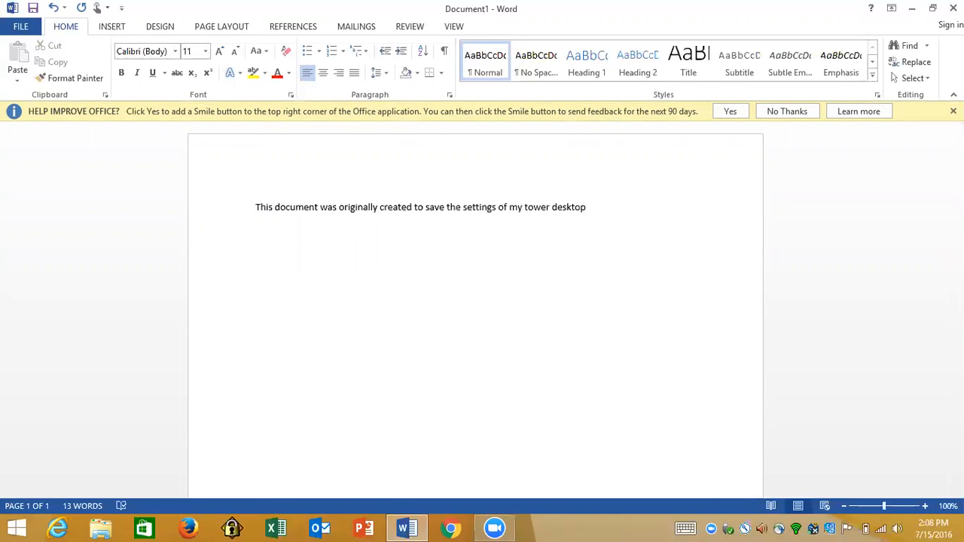
{"action": "type", "text": " on 5/10/14"}
Step: Minimize Word, open Programs and Features from the Control Panel, and maximize its window
{"action": "left_click", "coordinate": [912, 8]}
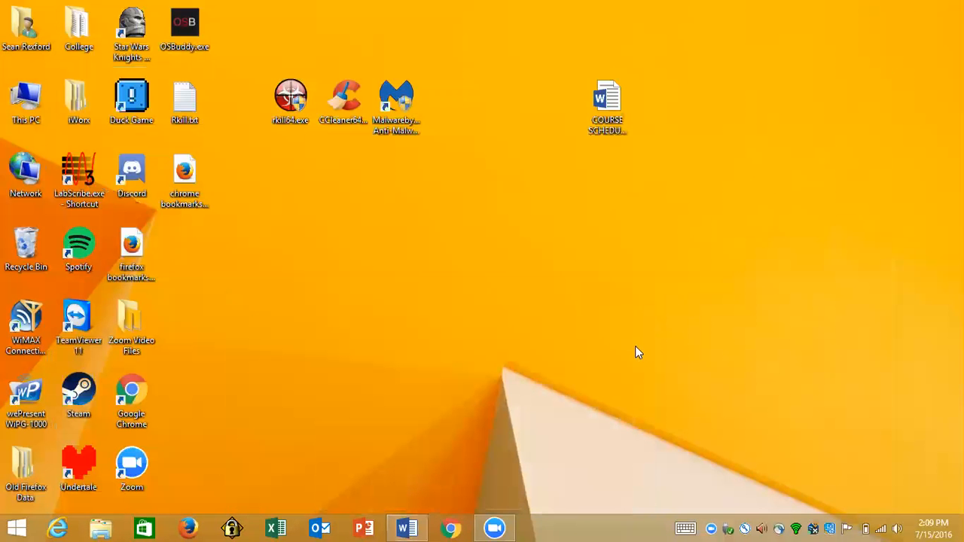
{"action": "left_click", "coordinate": [21, 527]}
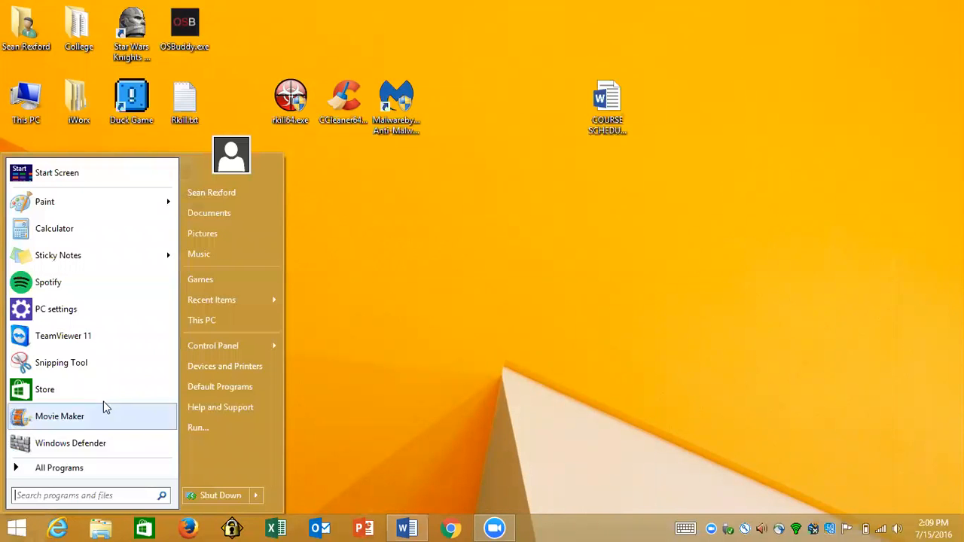
{"action": "mouse_move", "coordinate": [250, 342]}
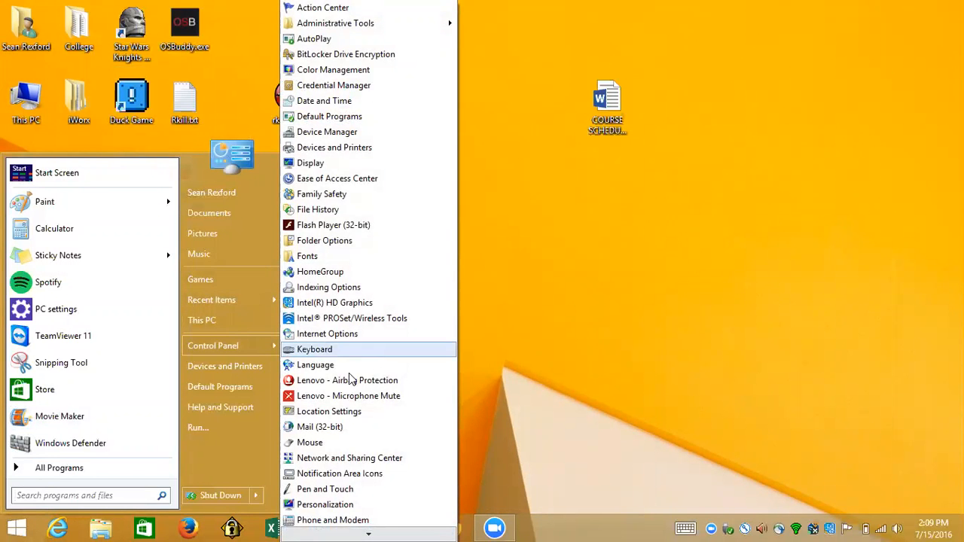
{"action": "scroll", "coordinate": [348, 380], "scroll_direction": "down", "scroll_amount": 2}
{"action": "left_click", "coordinate": [342, 459]}
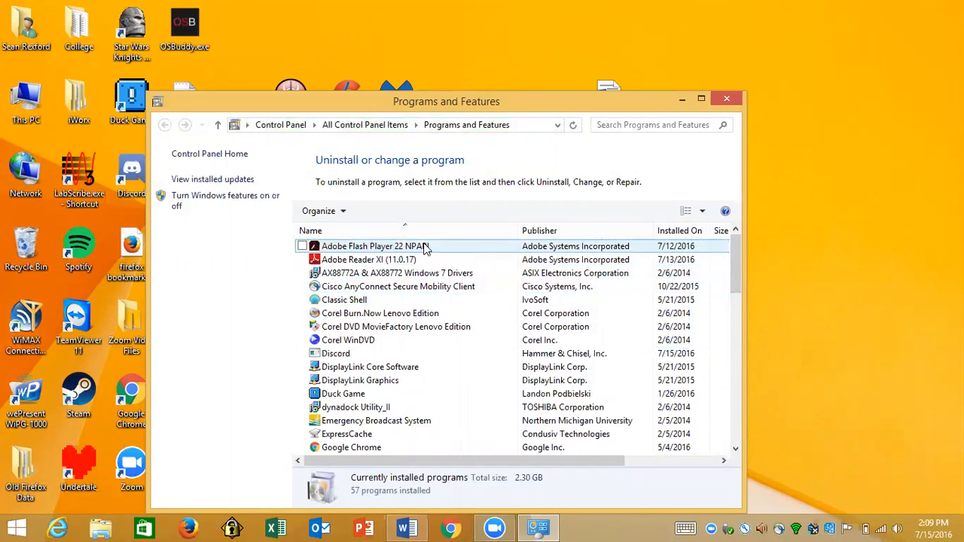
{"action": "left_click", "coordinate": [700, 98]}
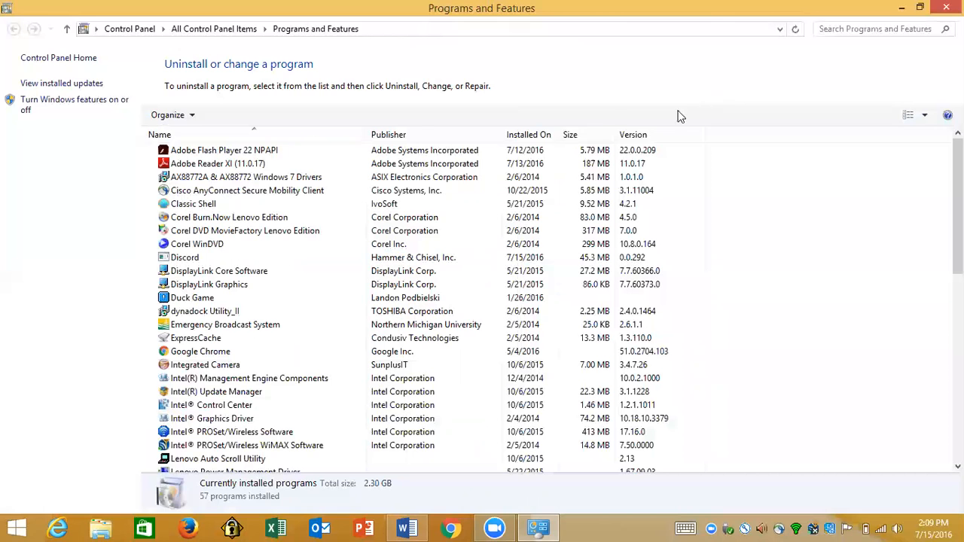
Step: Sort the installed programs by installation date, newest first
{"action": "left_click", "coordinate": [551, 135]}
{"action": "left_click", "coordinate": [552, 100]}
{"action": "left_click", "coordinate": [535, 135]}
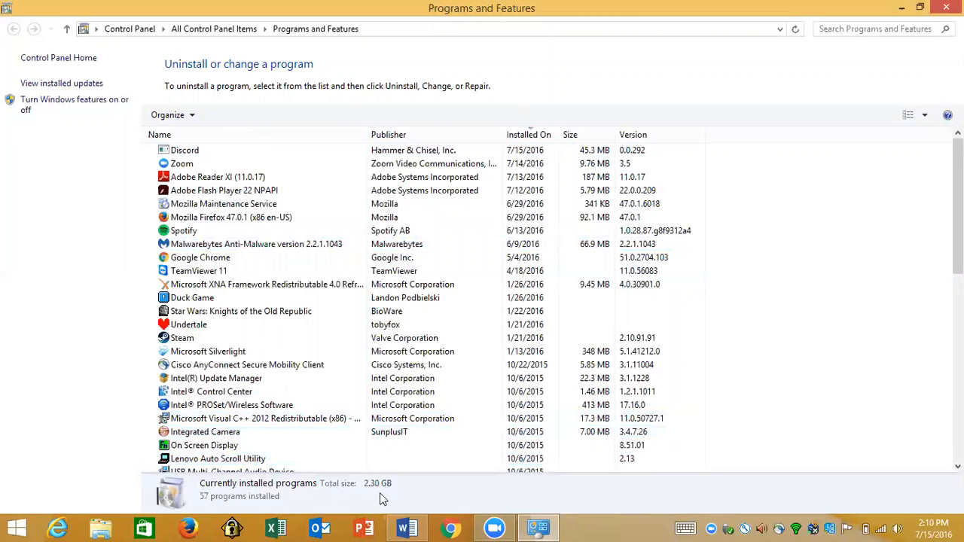
Step: Switch to Word and paste the screenshot of the installed programs list on a new line below the opening sentence
{"action": "mouse_move", "coordinate": [403, 527]}
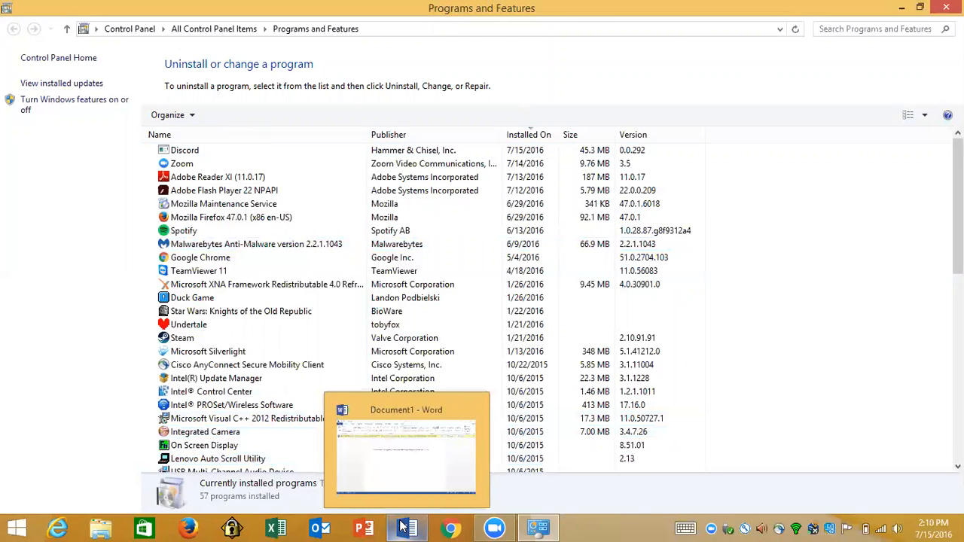
{"action": "left_click", "coordinate": [403, 527]}
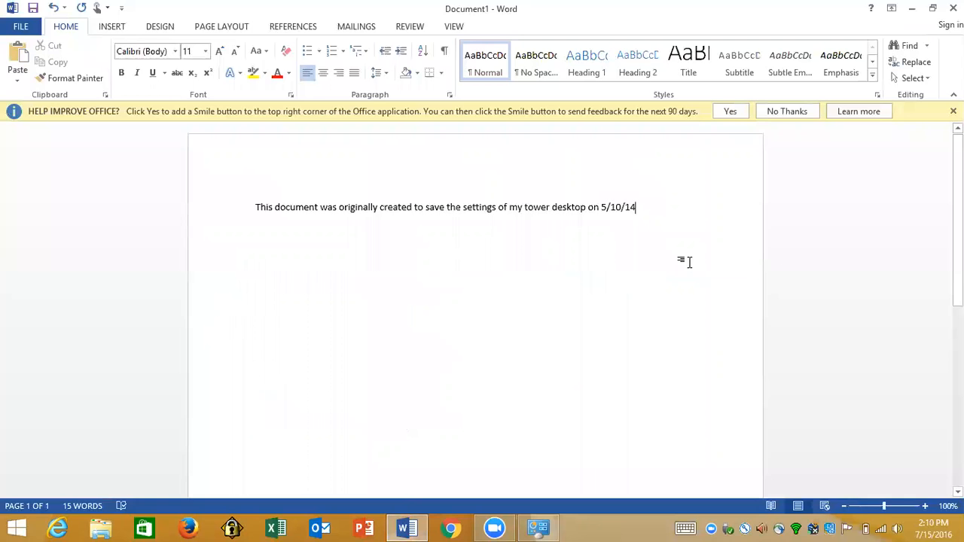
{"action": "key", "text": "Return"}
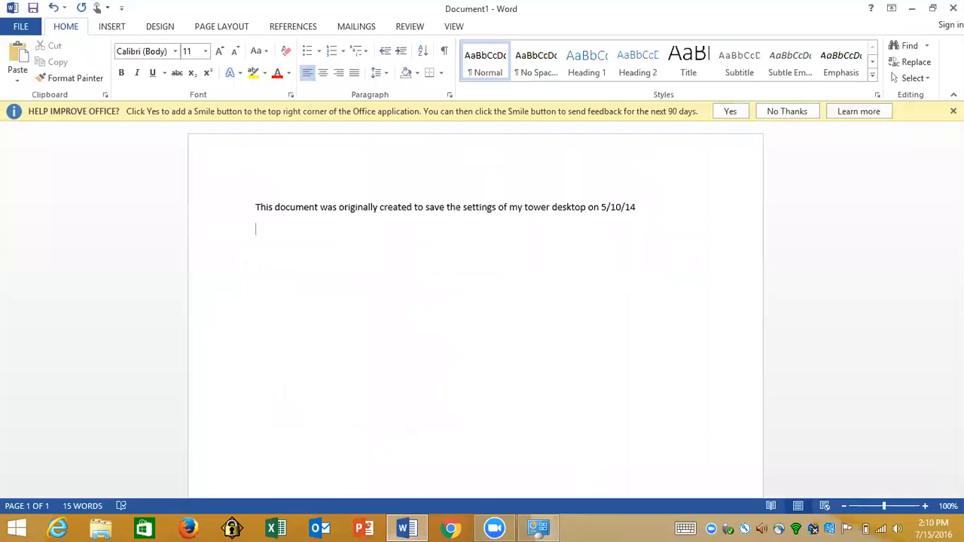
{"action": "key", "text": "ctrl+v"}
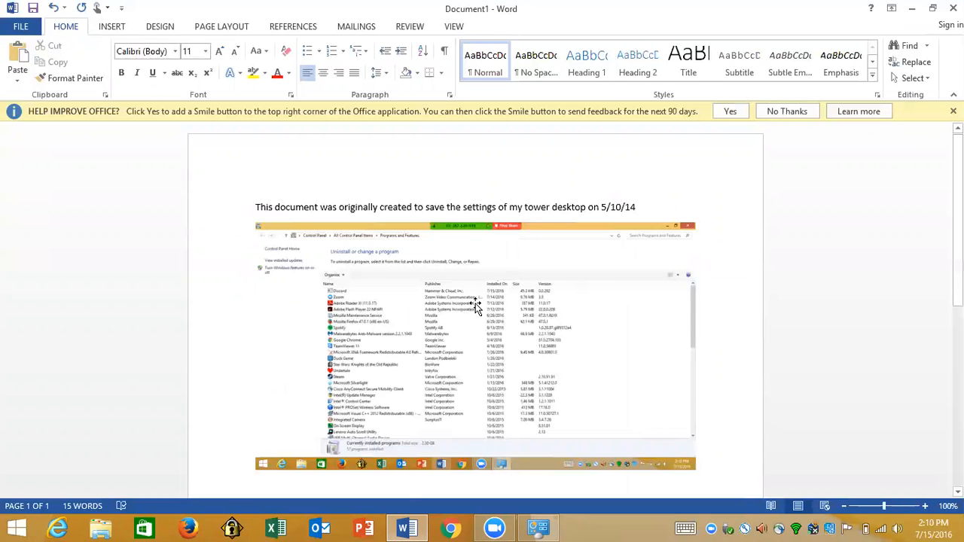
{"action": "scroll", "coordinate": [639, 279], "scroll_direction": "down", "scroll_amount": 1}
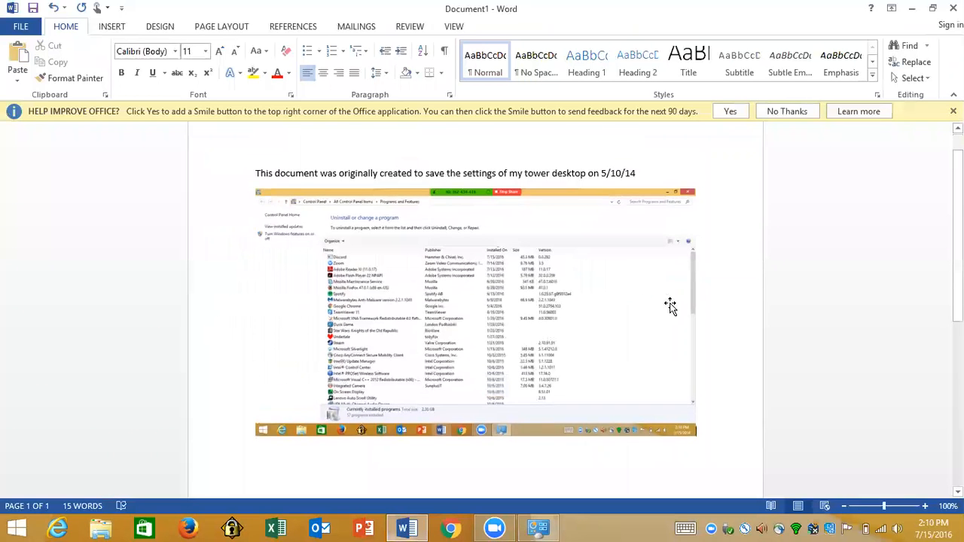
{"action": "right_click", "coordinate": [718, 308]}
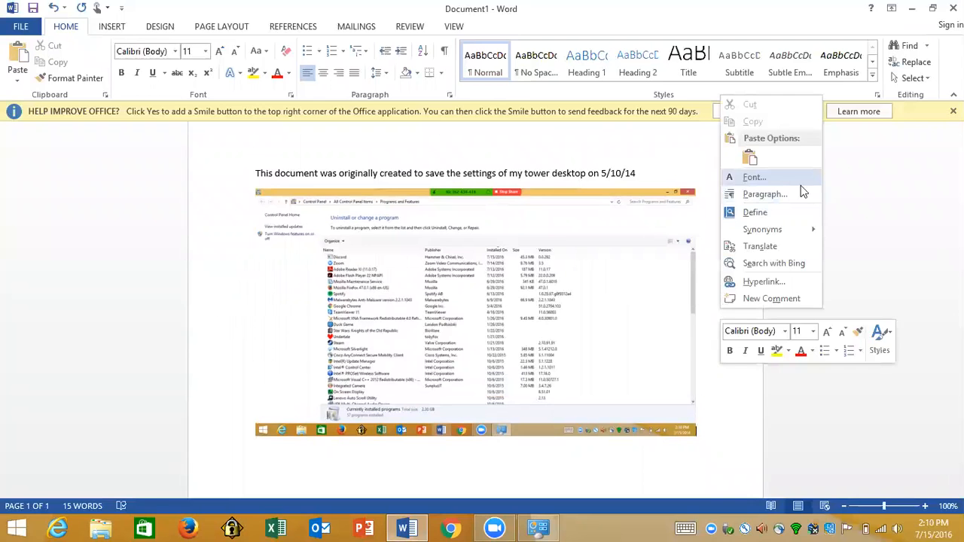
{"action": "left_click", "coordinate": [898, 258]}
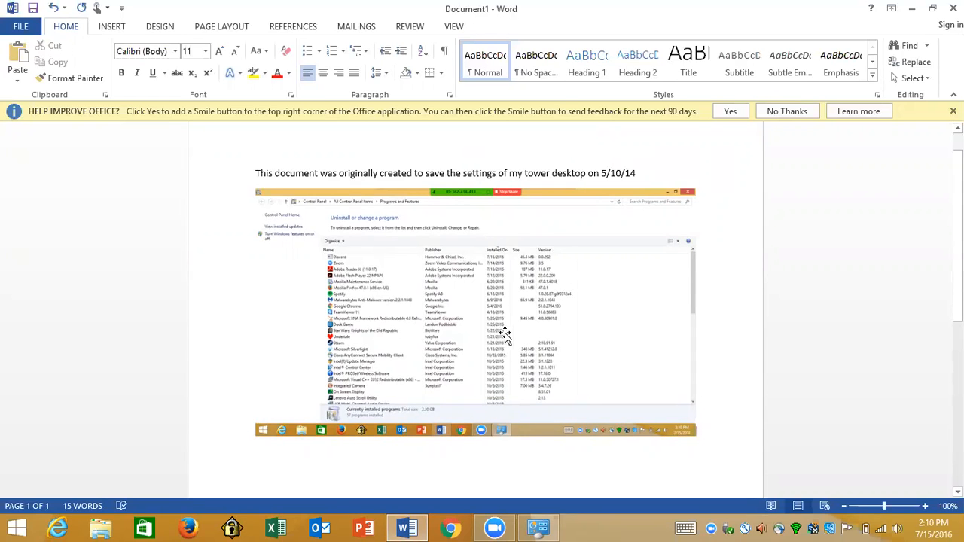
Step: Add the heading "PROGRAMS" above the pasted screenshot, leaving a blank line after the opening sentence
{"action": "scroll", "coordinate": [469, 312], "scroll_direction": "down", "scroll_amount": 1}
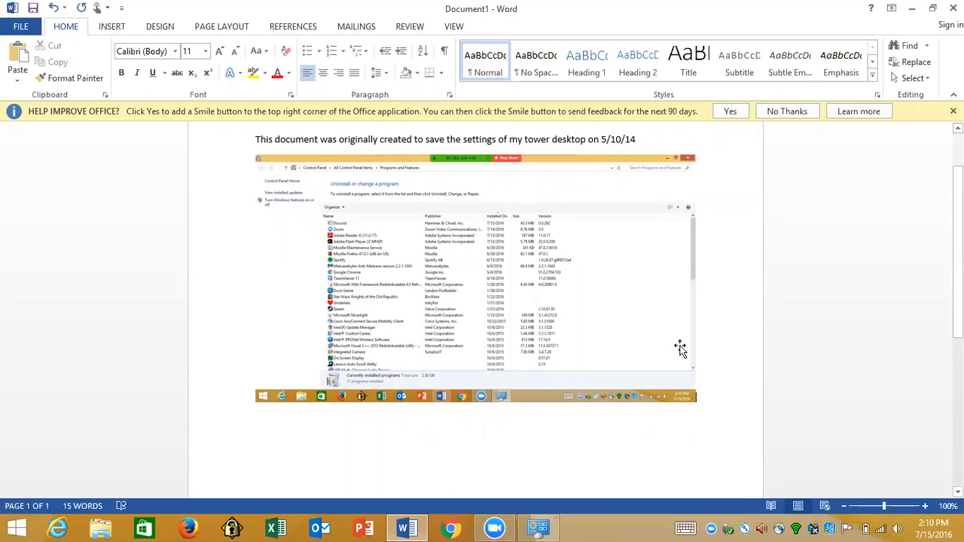
{"action": "left_click", "coordinate": [675, 143]}
{"action": "key", "text": "Return"}
{"action": "key", "text": "Return"}
{"action": "type", "text": "PROGRAMS"}
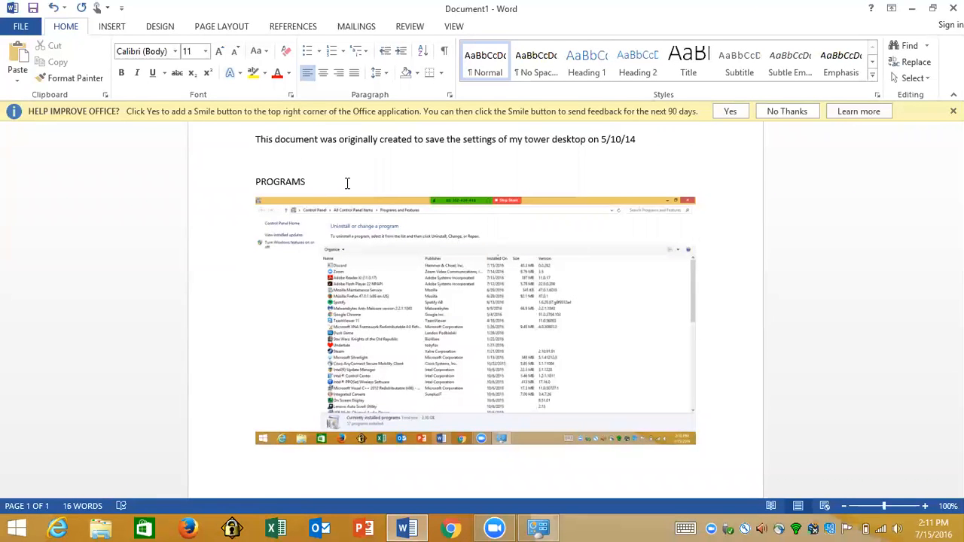
Step: Search the document for "programs" and close the search
{"action": "key", "text": "ctrl+f"}
{"action": "type", "text": "programs"}
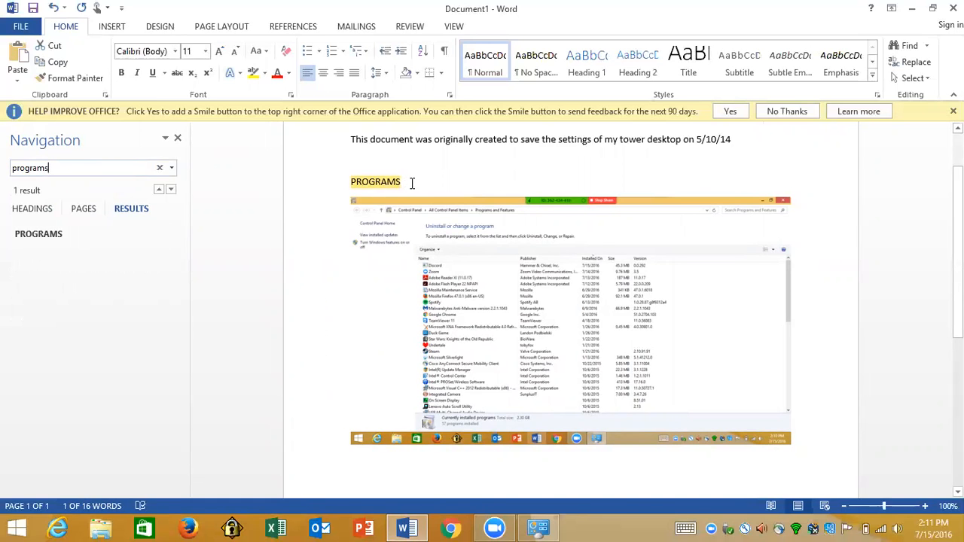
{"action": "left_click", "coordinate": [178, 138]}
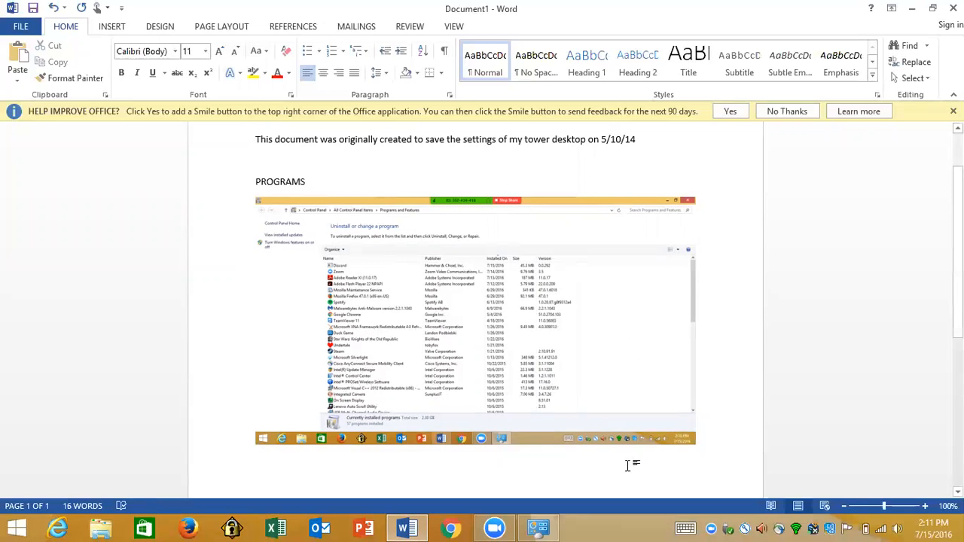
Step: Add a line below the screenshot and bring up the next part of the list in Programs and Features, starting at USB Multi-Channel Audio Device
{"action": "key", "text": "Return"}
{"action": "left_click", "coordinate": [548, 526]}
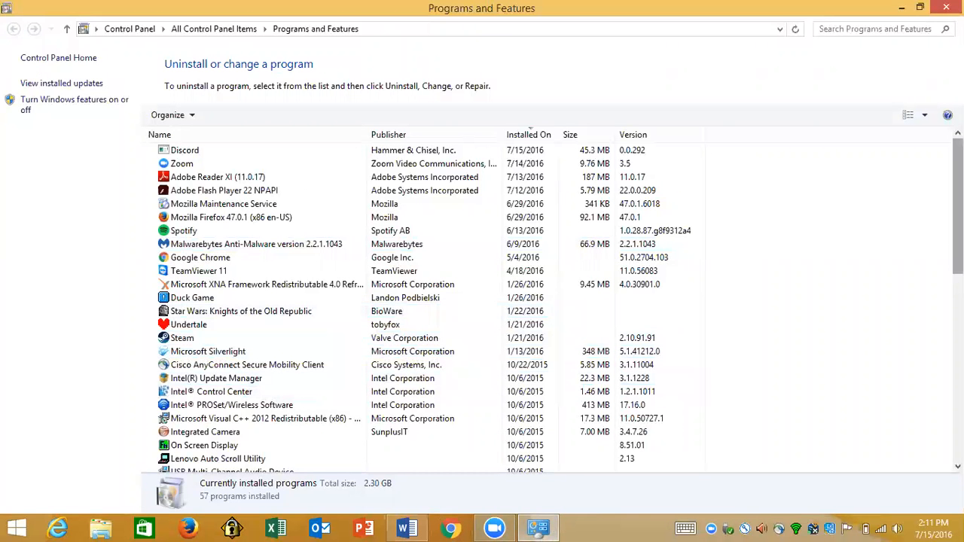
{"action": "left_click", "coordinate": [211, 460]}
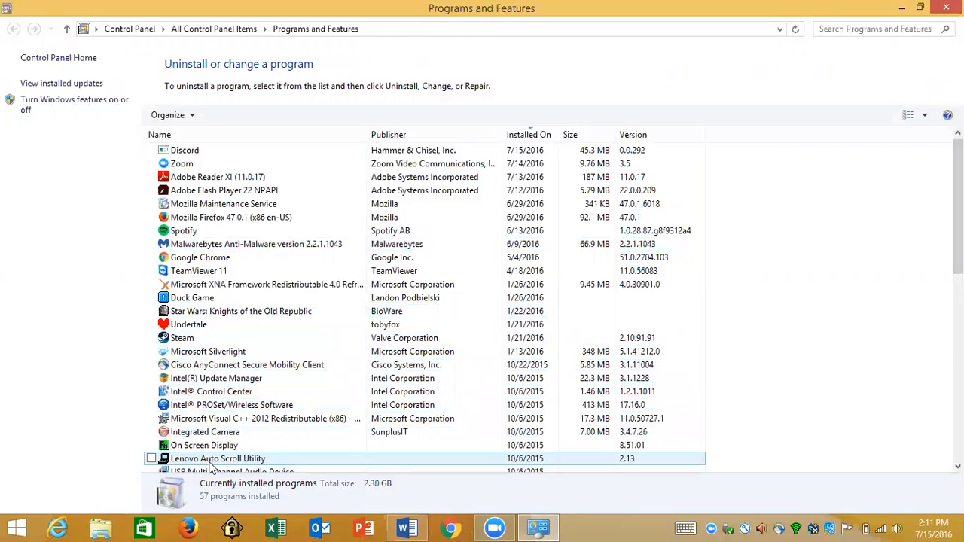
{"action": "left_click", "coordinate": [274, 406]}
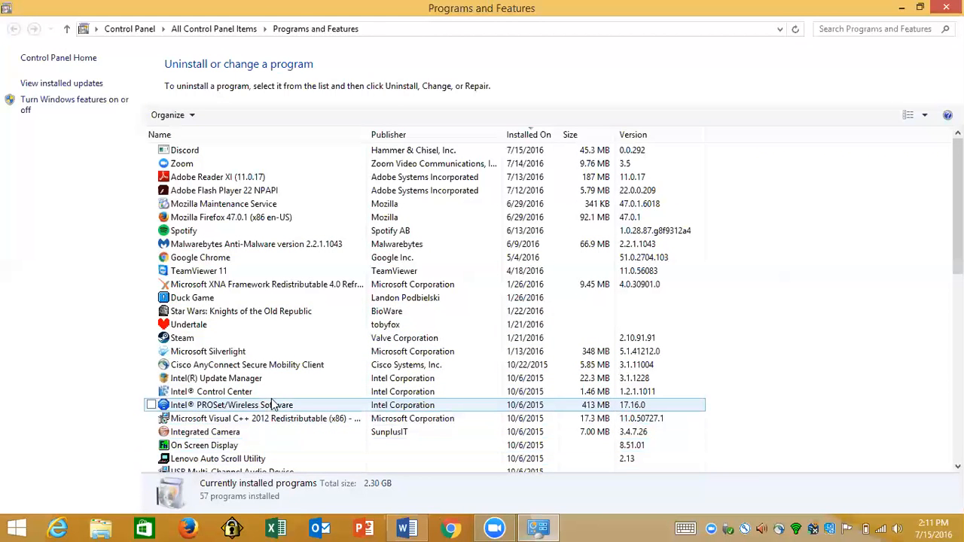
{"action": "scroll", "coordinate": [273, 405], "scroll_direction": "down", "scroll_amount": 1}
{"action": "scroll", "coordinate": [273, 405], "scroll_direction": "down", "scroll_amount": 1}
{"action": "left_click", "coordinate": [243, 380]}
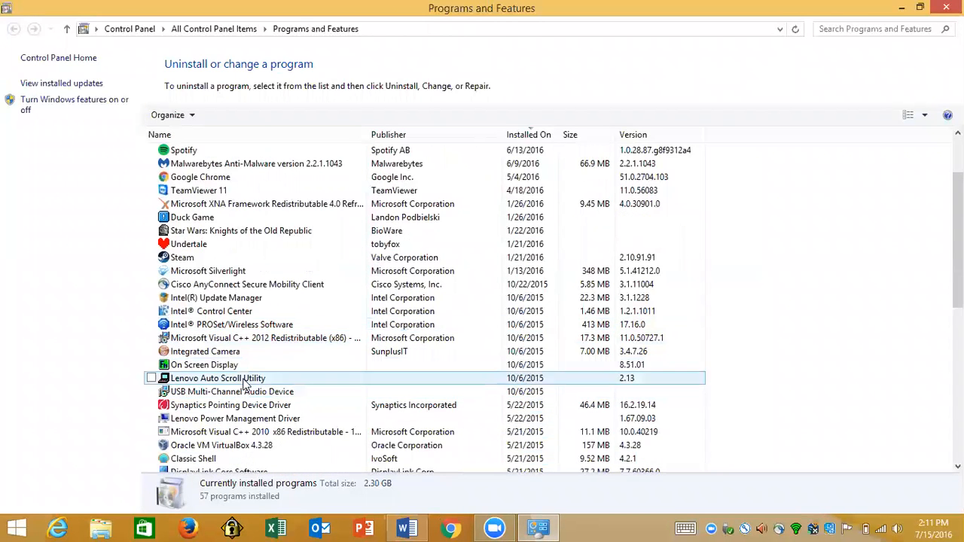
{"action": "scroll", "coordinate": [247, 381], "scroll_direction": "down", "scroll_amount": 5}
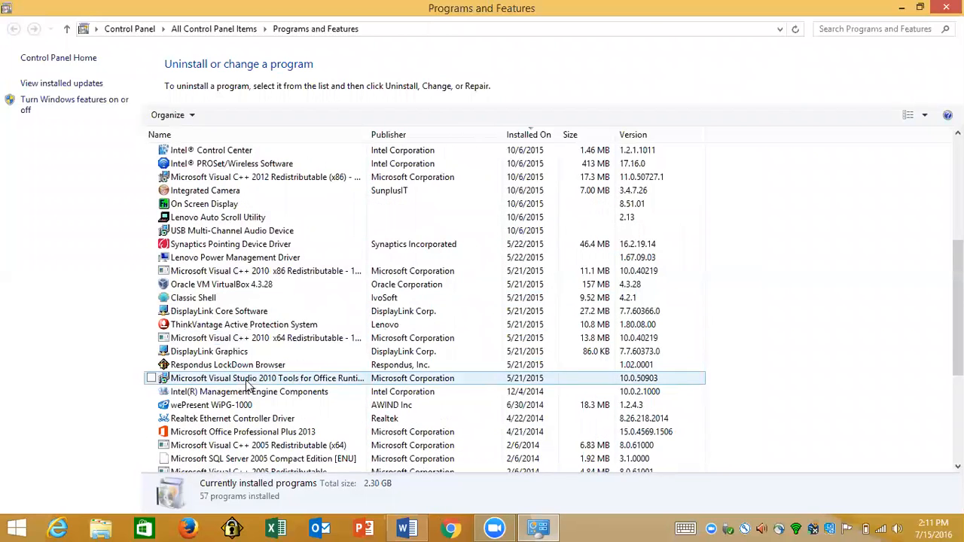
{"action": "scroll", "coordinate": [246, 384], "scroll_direction": "down", "scroll_amount": 1}
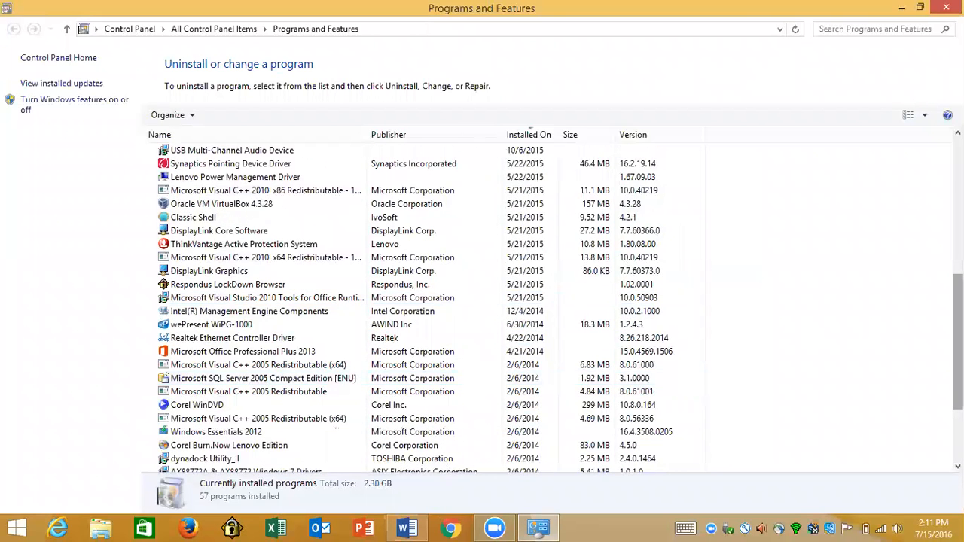
{"action": "left_click_drag", "start_coordinate": [957, 343], "coordinate": [958, 339]}
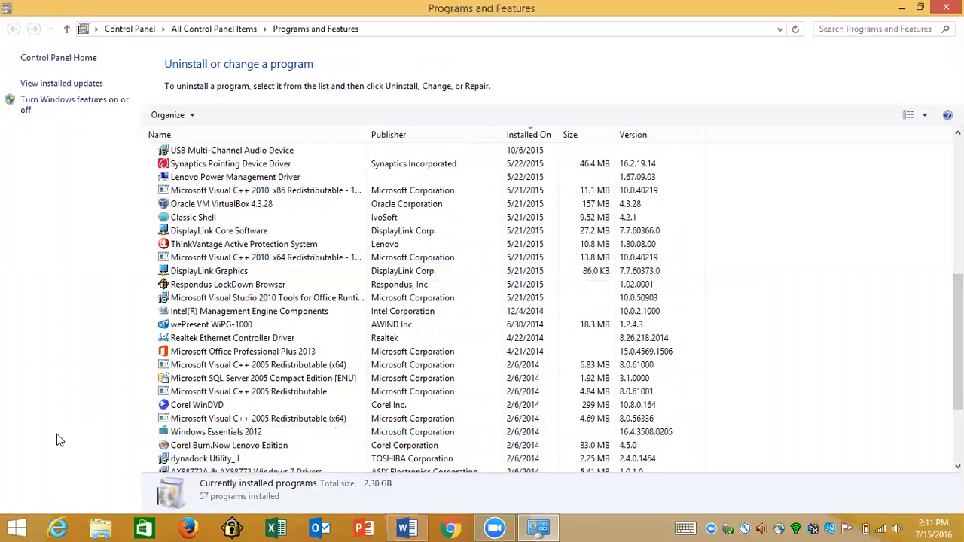
Step: Switch to Word, paste the second program list screenshot below the first, and add two new lines after it
{"action": "left_click", "coordinate": [406, 528]}
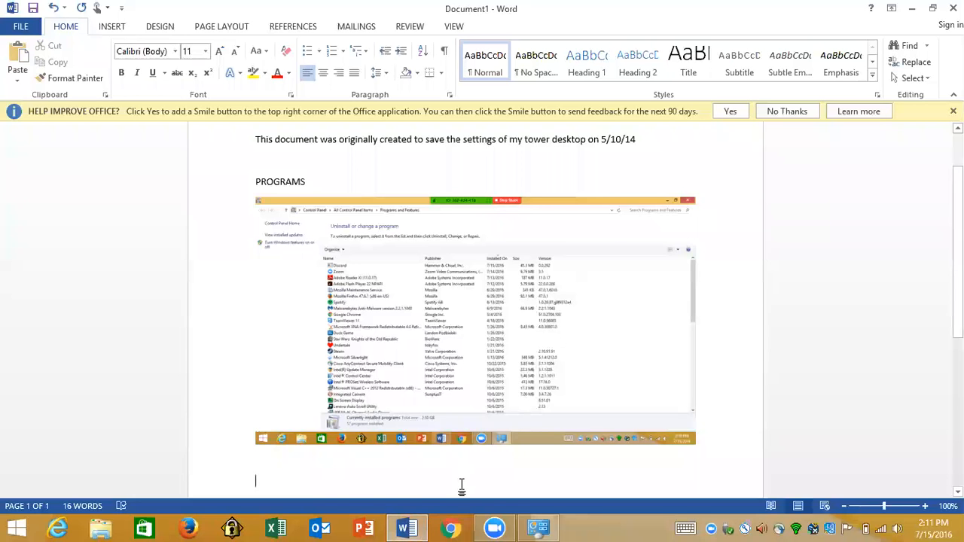
{"action": "key", "text": "ctrl+v"}
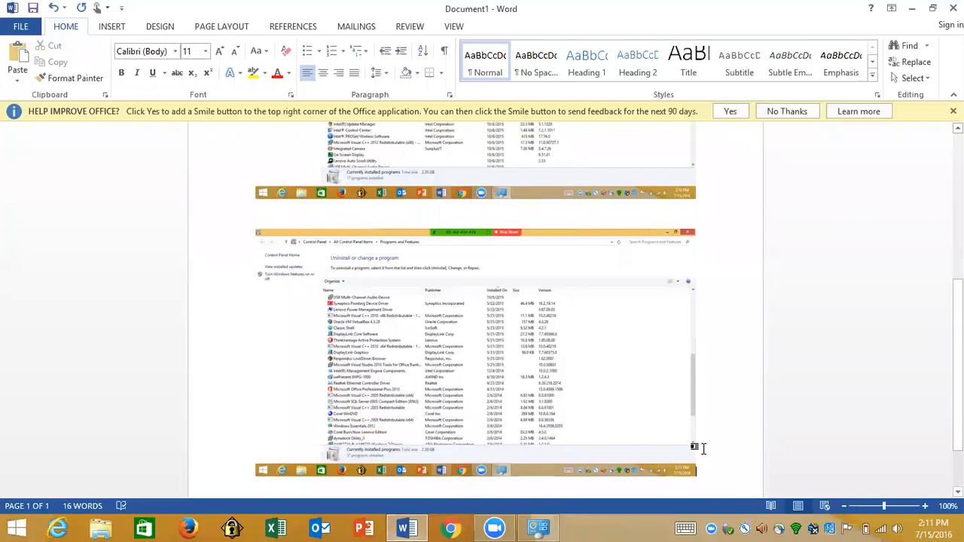
{"action": "key", "text": "Return"}
{"action": "key", "text": "Return"}
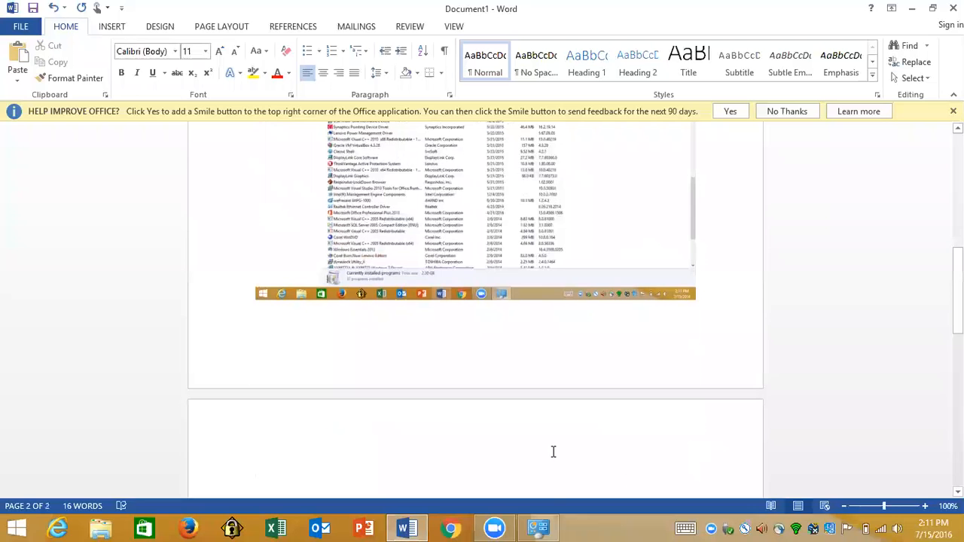
Step: Capture the end of the installed programs list, down to Intel Graphics Driver, and paste the screenshot below the second one in Word
{"action": "left_click", "coordinate": [546, 527]}
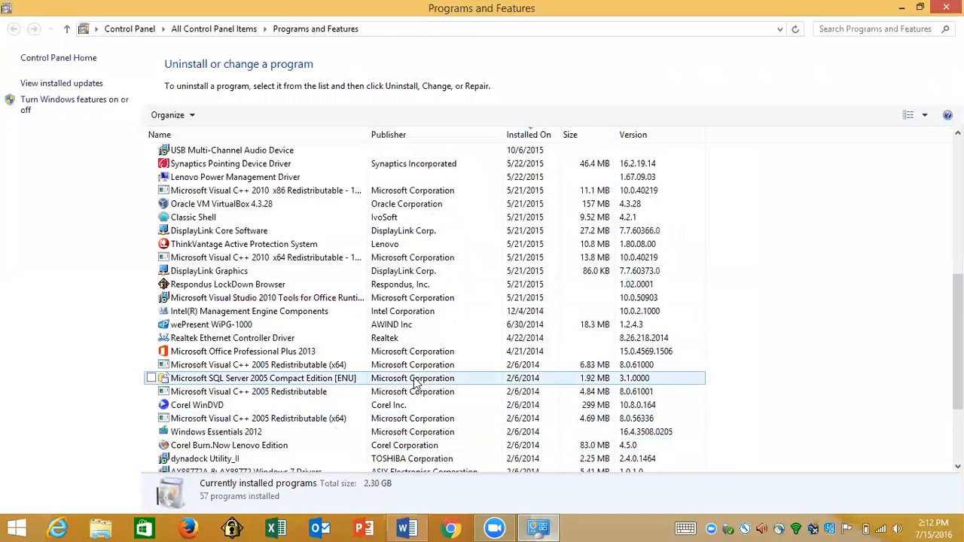
{"action": "scroll", "coordinate": [250, 456], "scroll_direction": "down", "scroll_amount": 3}
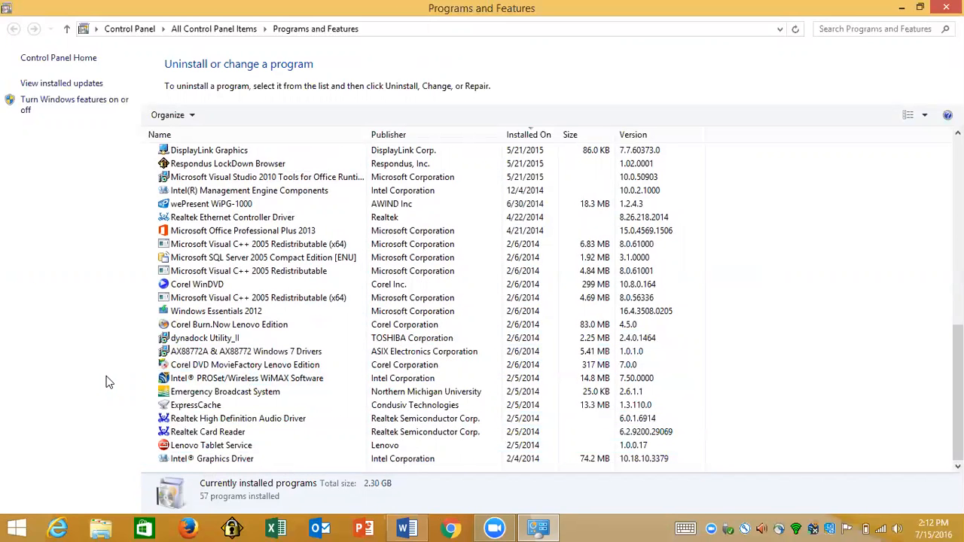
{"action": "left_click", "coordinate": [406, 527]}
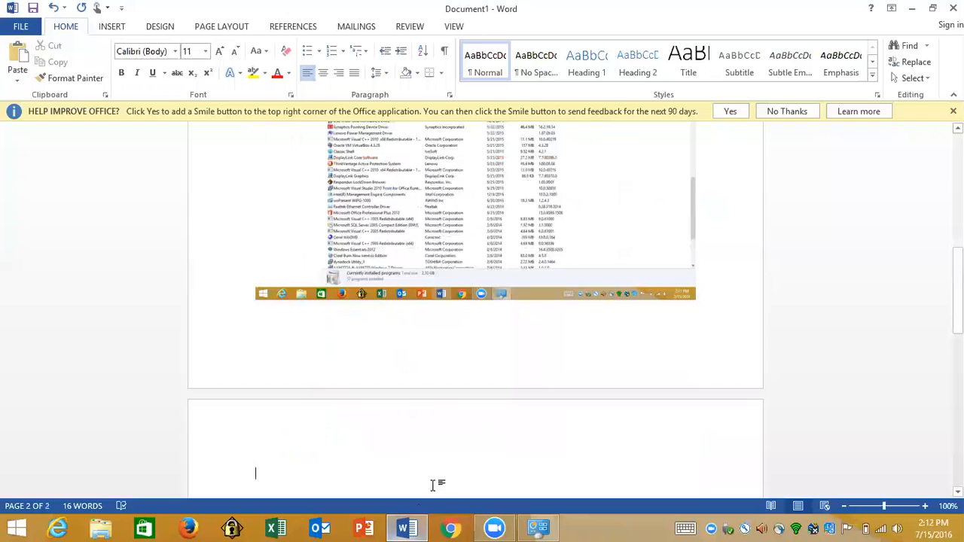
{"action": "key", "text": "ctrl+v"}
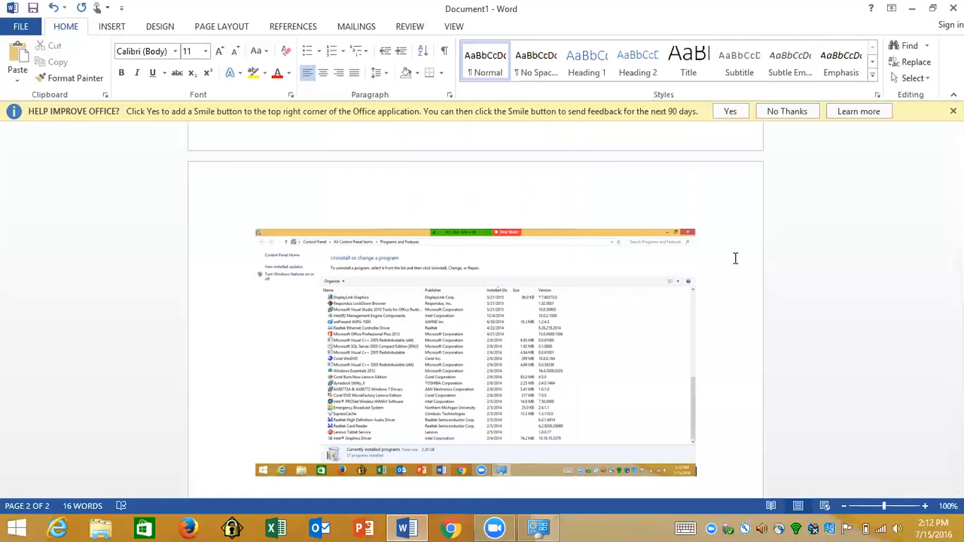
Step: Leave Programs and Features and open Devices and Printers
{"action": "left_click", "coordinate": [538, 527]}
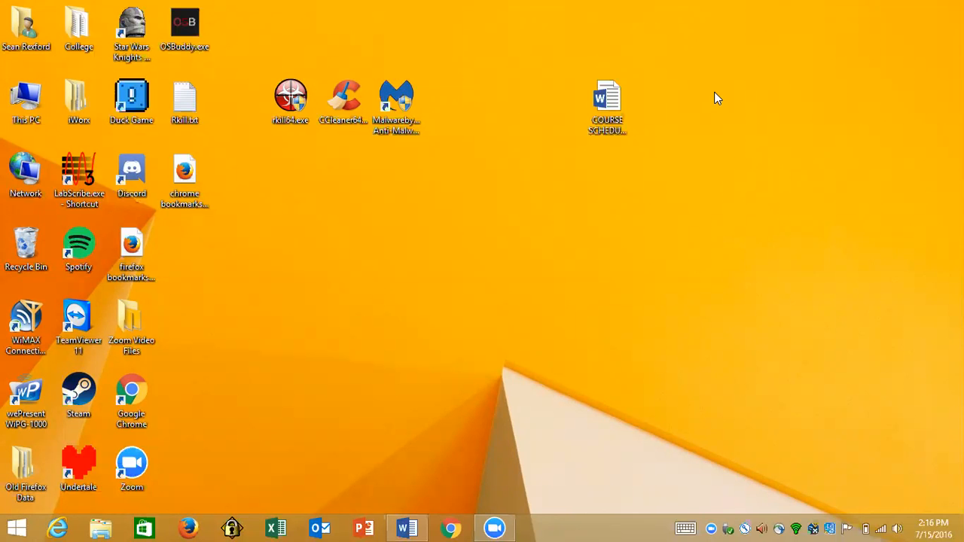
{"action": "left_click", "coordinate": [13, 528]}
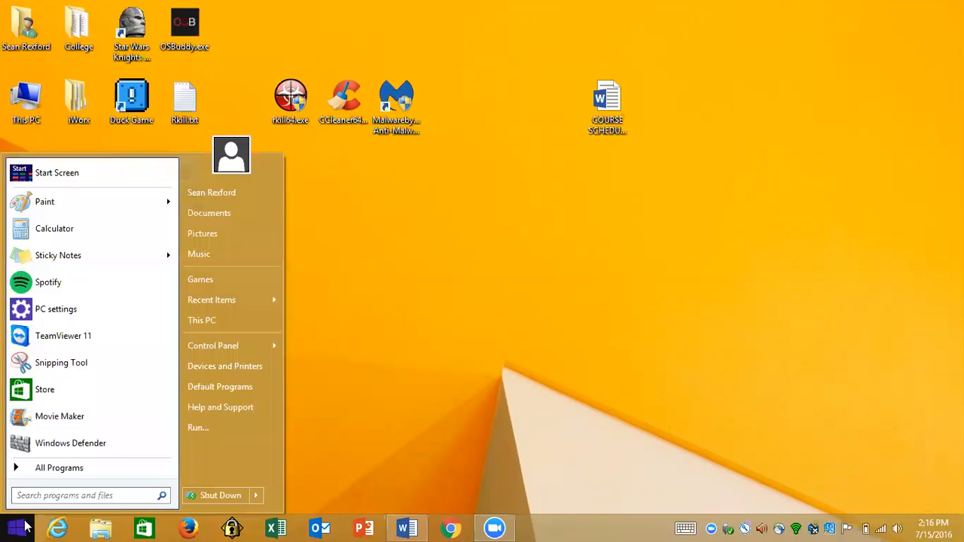
{"action": "left_click", "coordinate": [219, 368]}
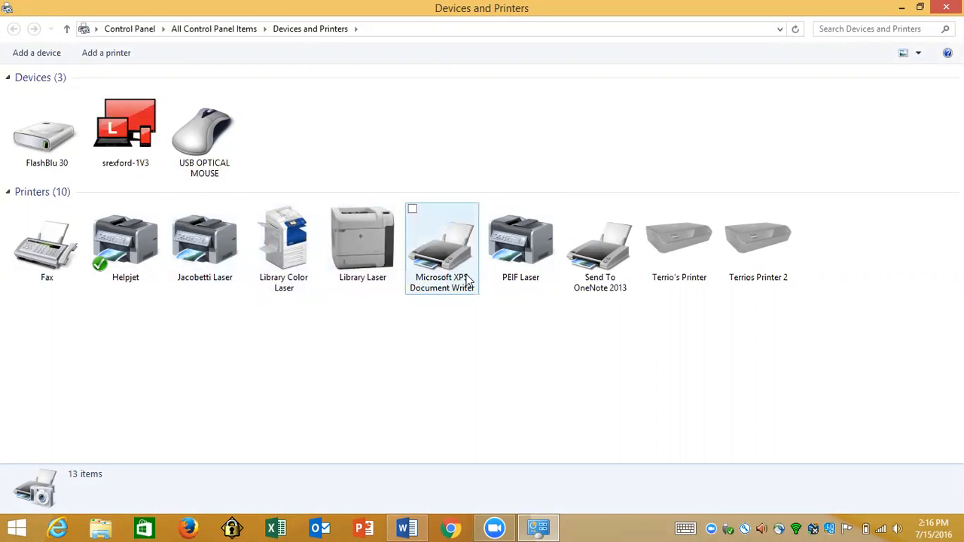
Step: Capture the TCP/IP port configuration of the first offline HP ENVY 4500 printer, closing it without changes
{"action": "mouse_move", "coordinate": [680, 270]}
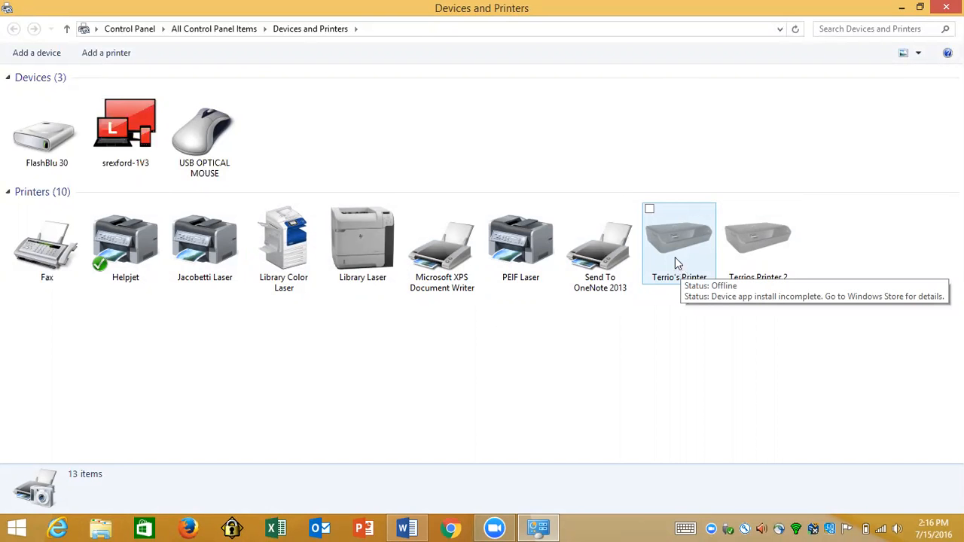
{"action": "right_click", "coordinate": [676, 240]}
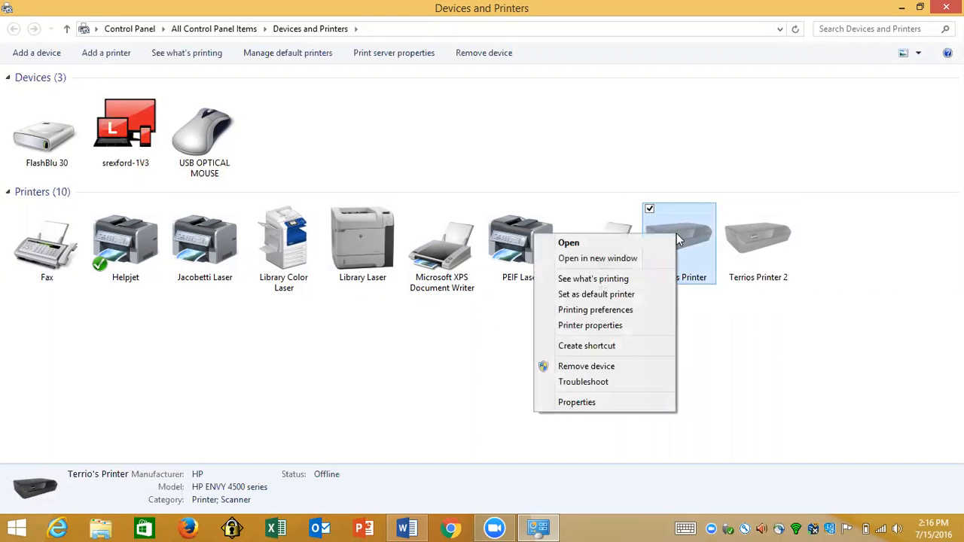
{"action": "left_click", "coordinate": [631, 325]}
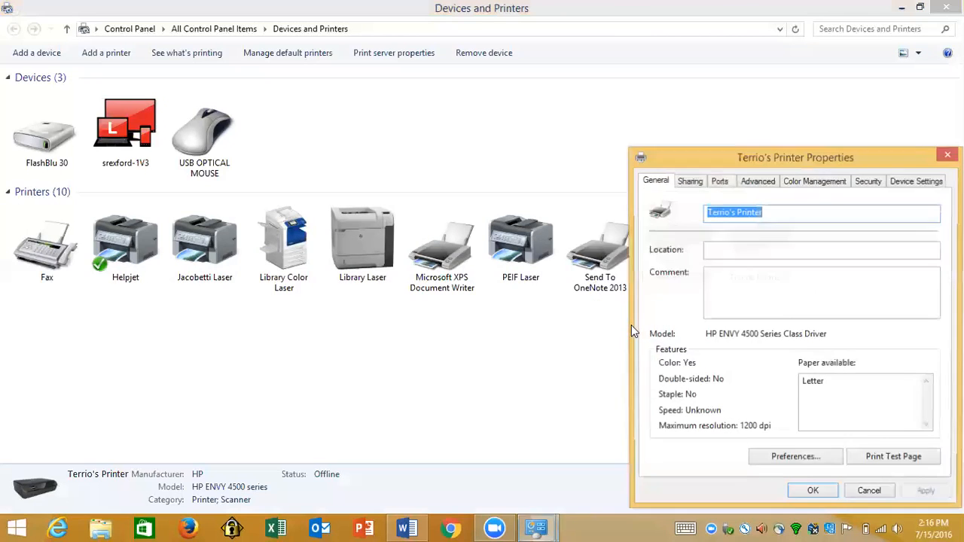
{"action": "left_click_drag", "start_coordinate": [789, 153], "coordinate": [515, 101]}
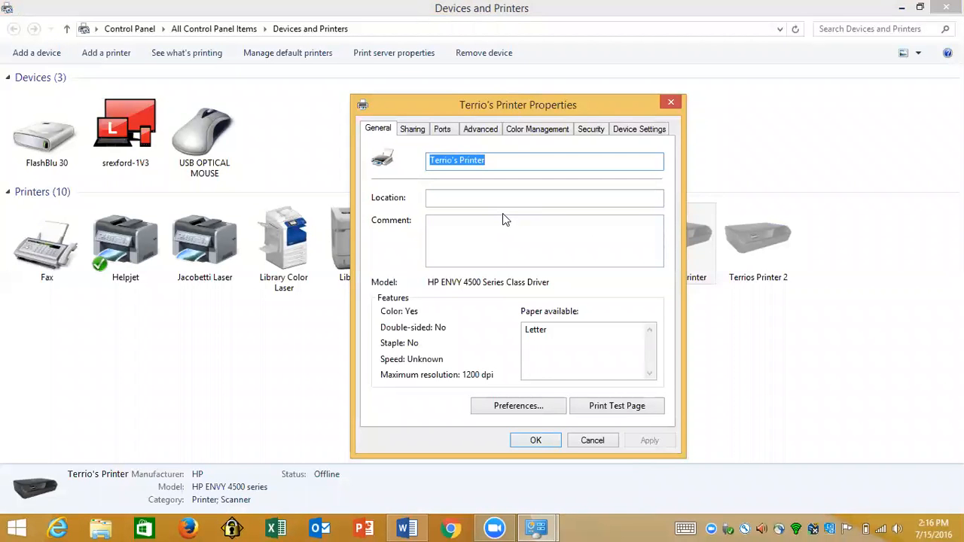
{"action": "left_click", "coordinate": [443, 130]}
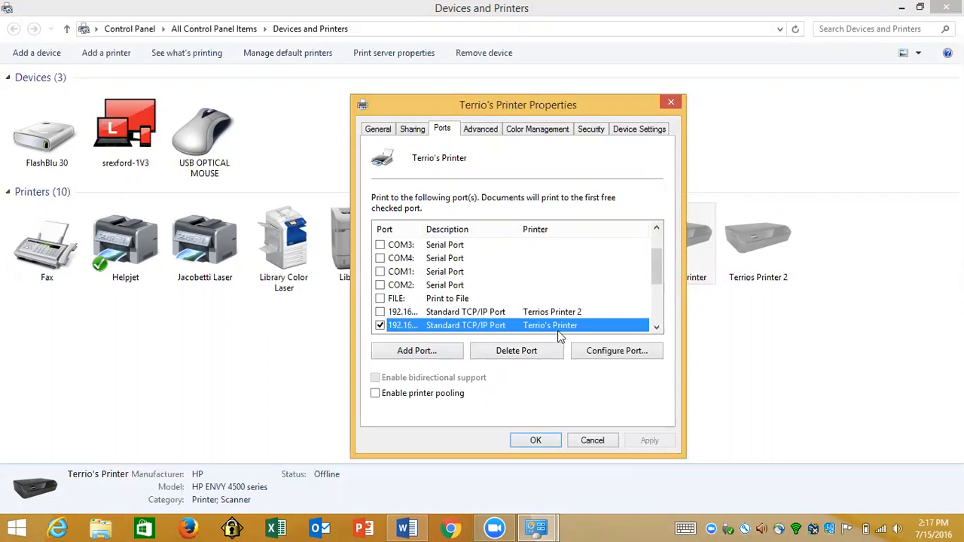
{"action": "left_click", "coordinate": [616, 351]}
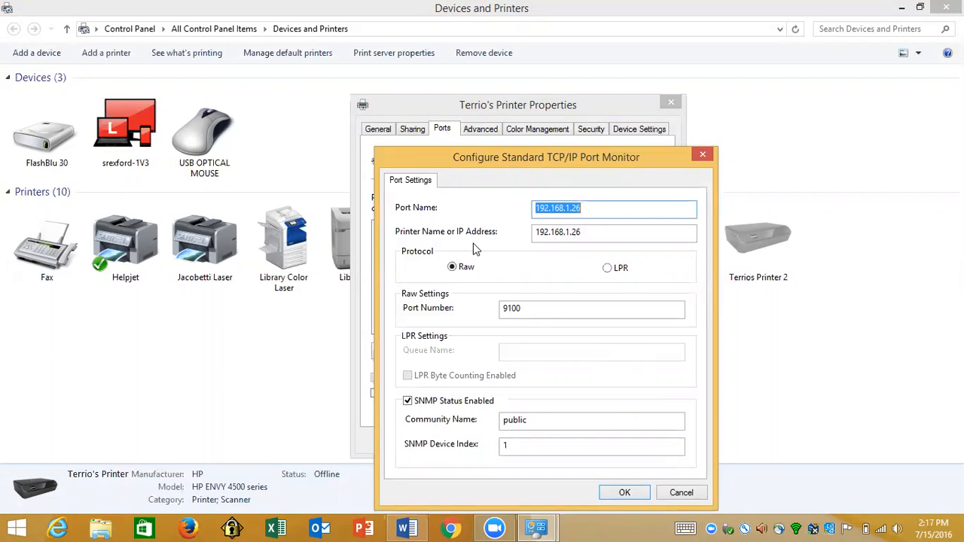
{"action": "left_click", "coordinate": [682, 492]}
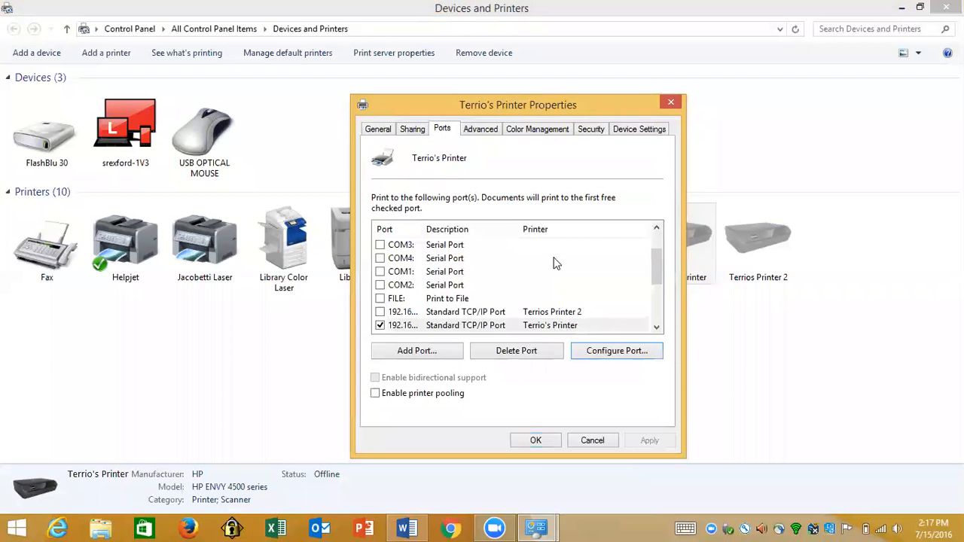
Step: Switch to Word, add the heading "Printers", paste the port configuration screenshot beneath it and add two new lines
{"action": "left_click", "coordinate": [407, 528]}
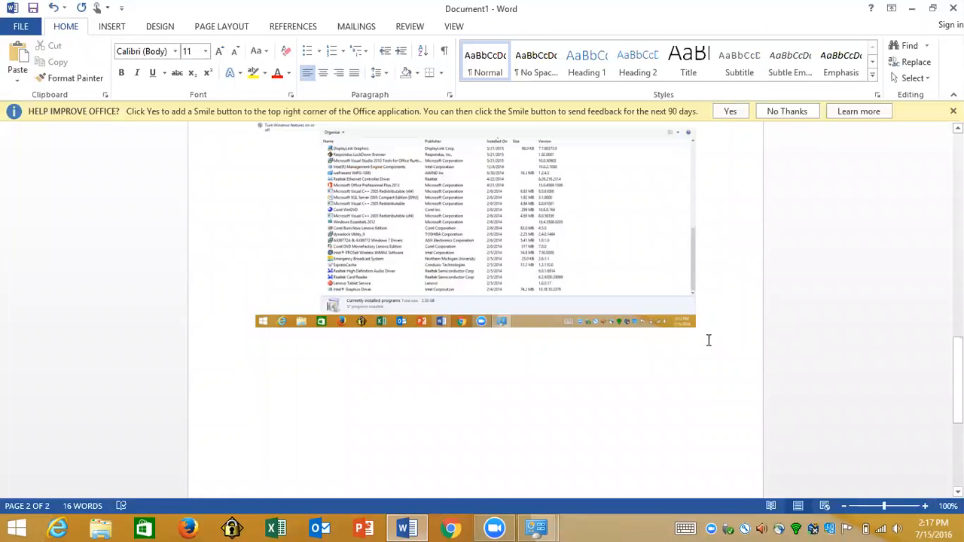
{"action": "type", "text": "Printers"}
{"action": "key", "text": "Return"}
{"action": "key", "text": "ctrl+v"}
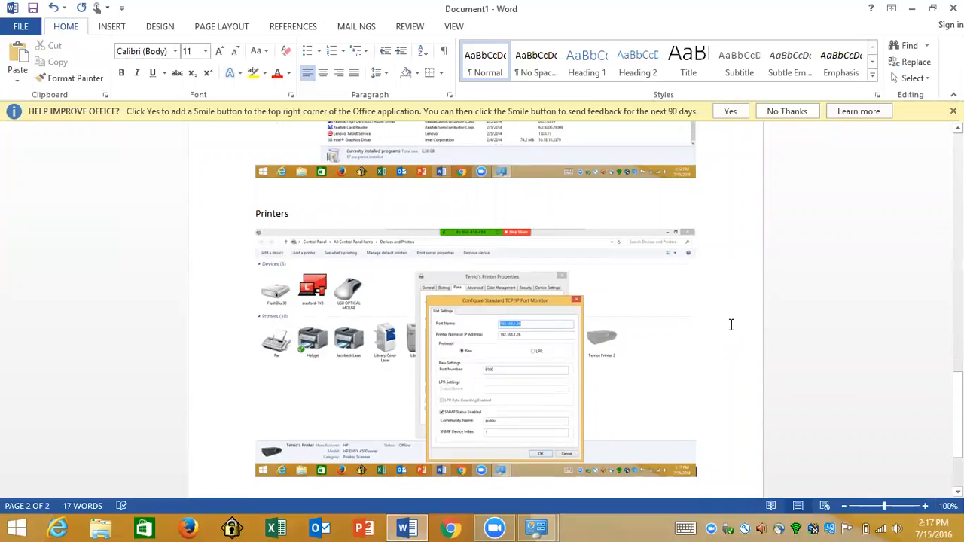
{"action": "scroll", "coordinate": [731, 324], "scroll_direction": "down", "scroll_amount": 2}
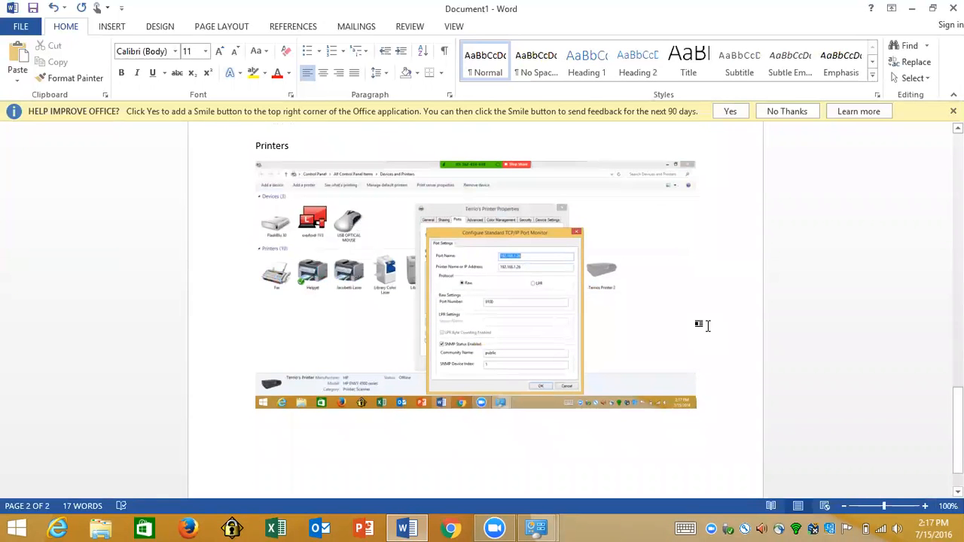
{"action": "key", "text": "Return"}
{"action": "key", "text": "Return"}
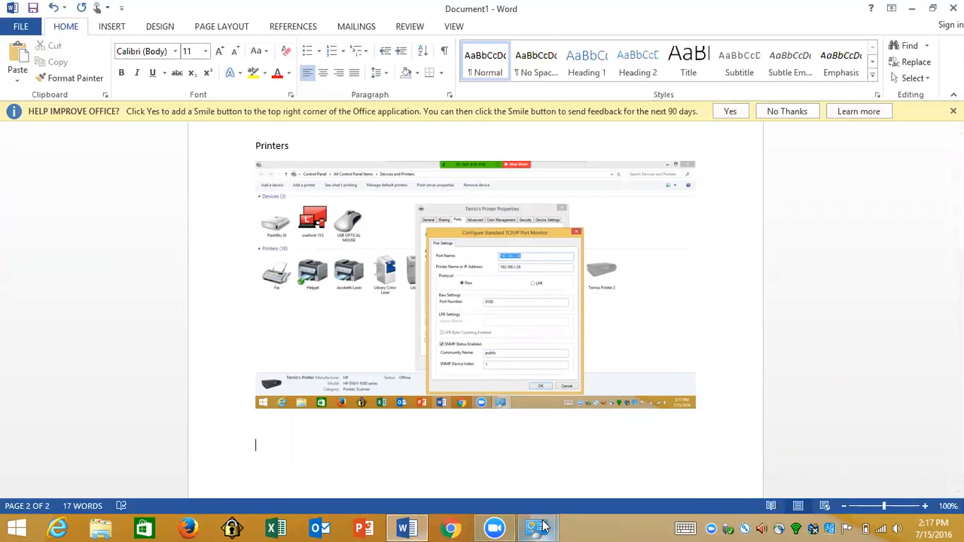
Step: Return to the first printer's properties and capture its advanced settings
{"action": "mouse_move", "coordinate": [544, 526]}
{"action": "left_click", "coordinate": [573, 462]}
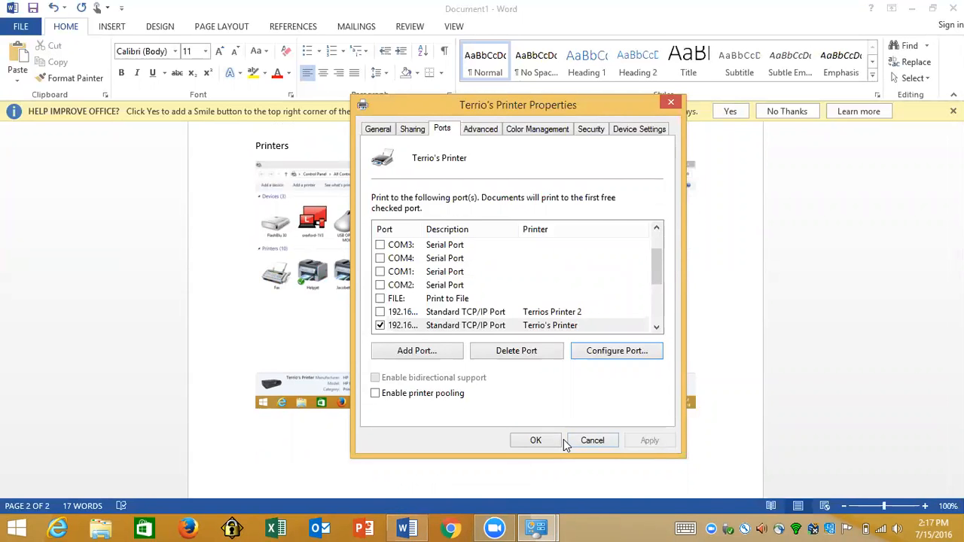
{"action": "left_click", "coordinate": [490, 130]}
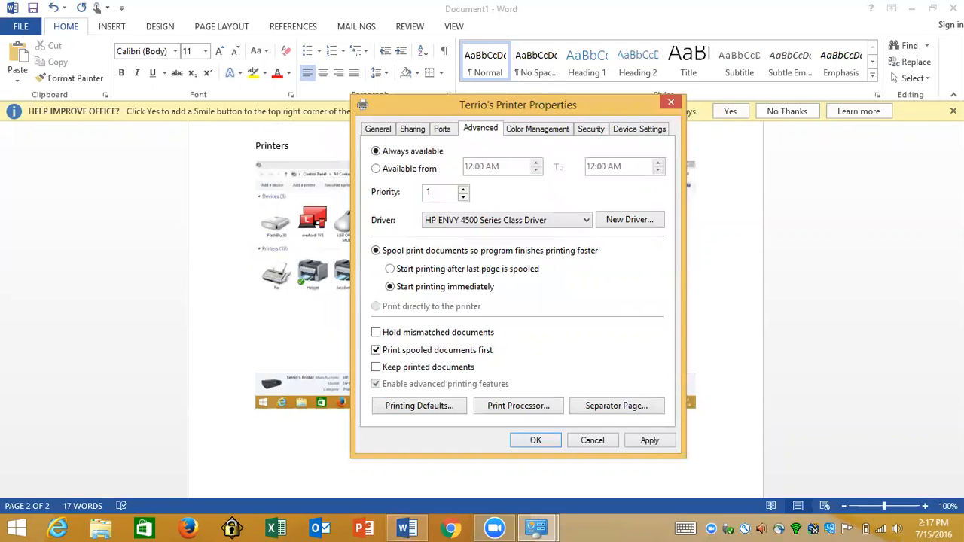
Step: Paste the advanced settings screenshot below the port configuration screenshot in Word and add two new lines after it
{"action": "left_click", "coordinate": [929, 317]}
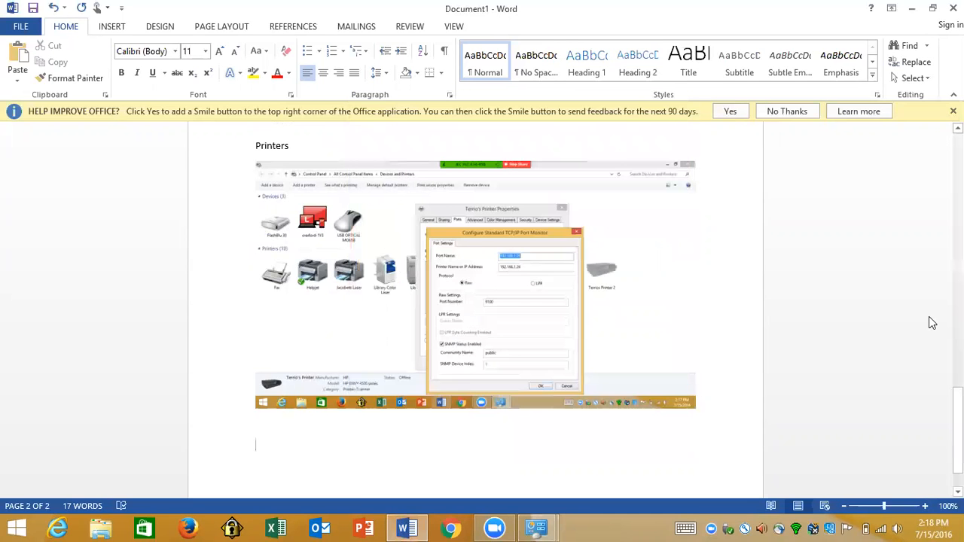
{"action": "scroll", "coordinate": [621, 441], "scroll_direction": "down", "scroll_amount": 1}
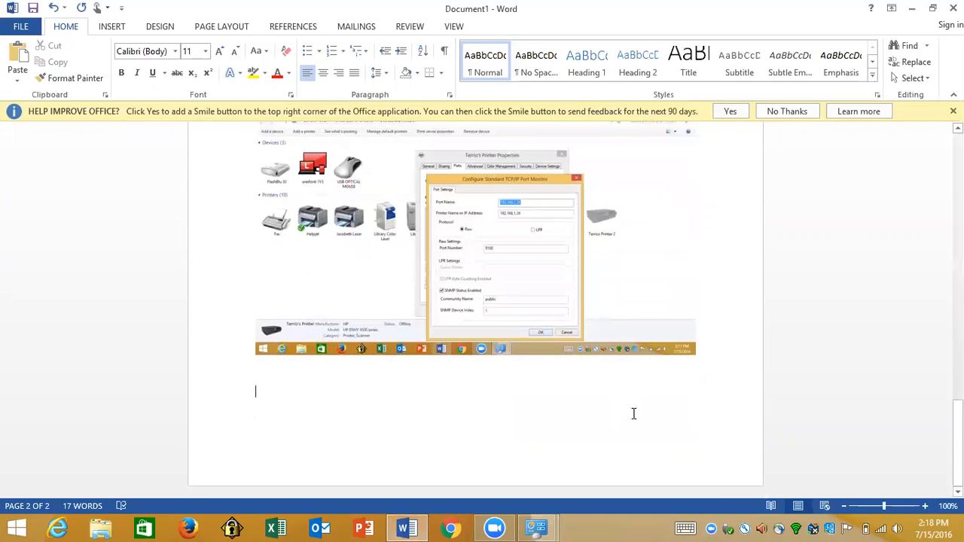
{"action": "key", "text": "ctrl+v"}
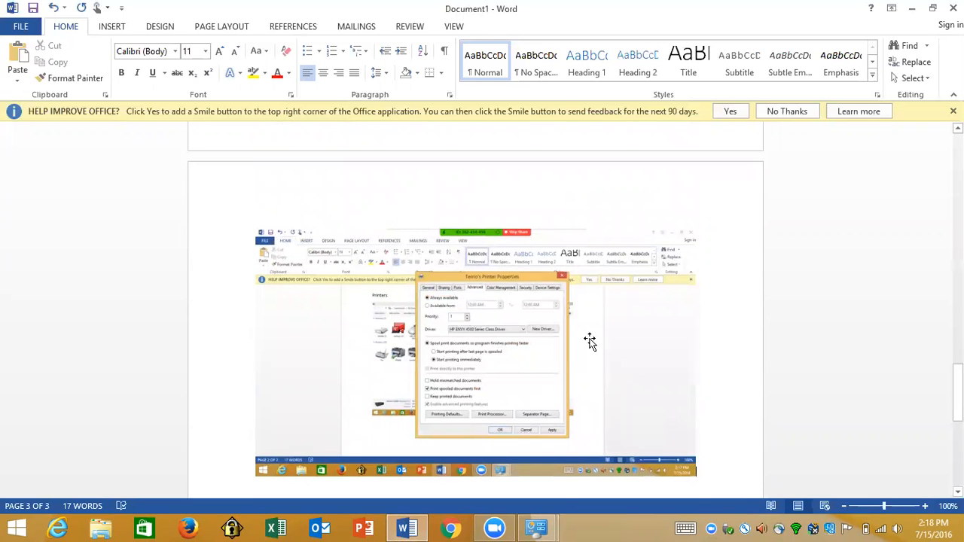
{"action": "scroll", "coordinate": [590, 341], "scroll_direction": "up", "scroll_amount": 4}
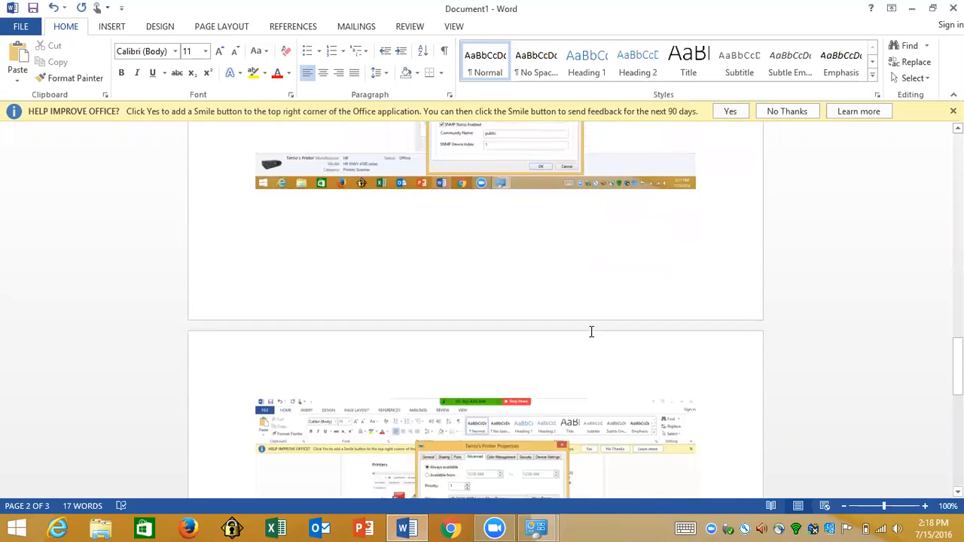
{"action": "scroll", "coordinate": [591, 332], "scroll_direction": "down", "scroll_amount": 8}
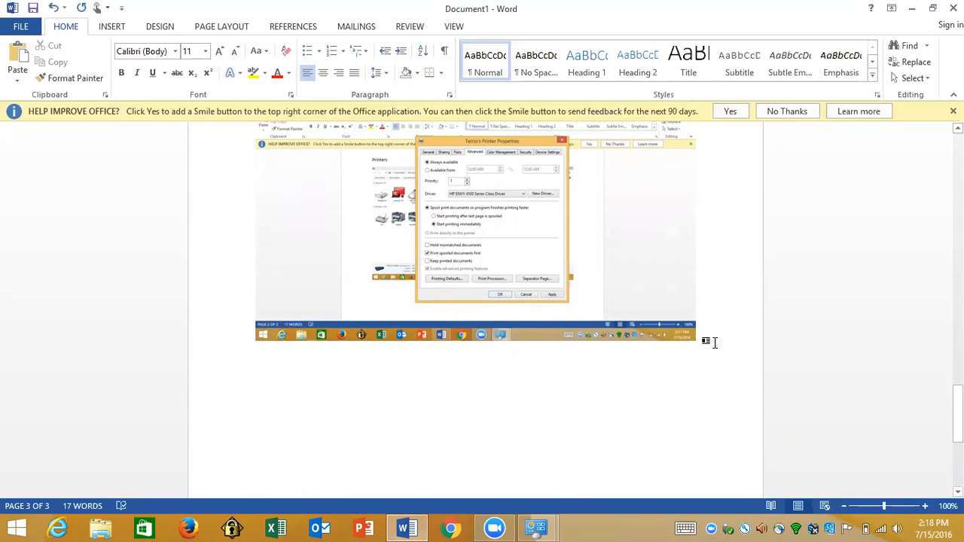
{"action": "key", "text": "Return"}
{"action": "key", "text": "Return"}
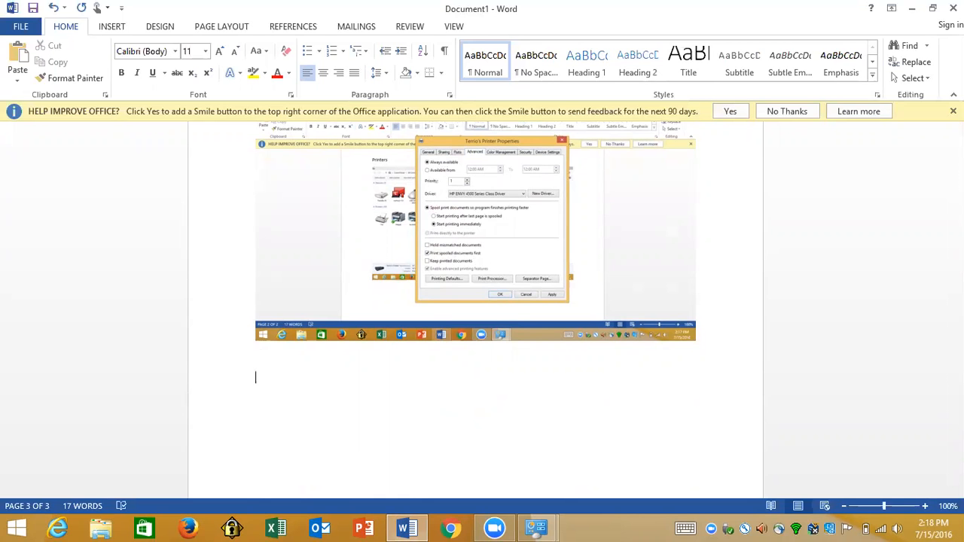
Step: Close the first printer's properties without changes and bring up Devices and Printers
{"action": "mouse_move", "coordinate": [536, 528]}
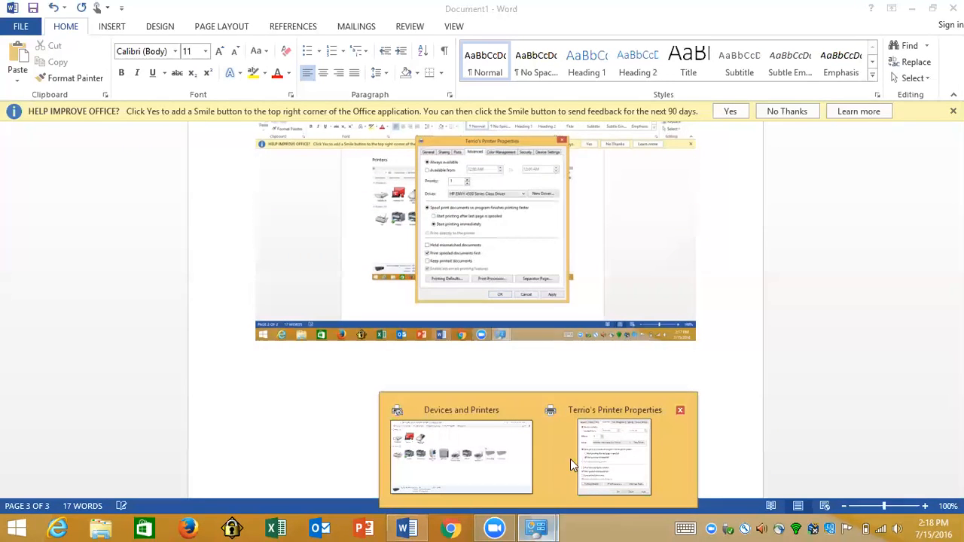
{"action": "left_click", "coordinate": [596, 454]}
{"action": "left_click", "coordinate": [586, 440]}
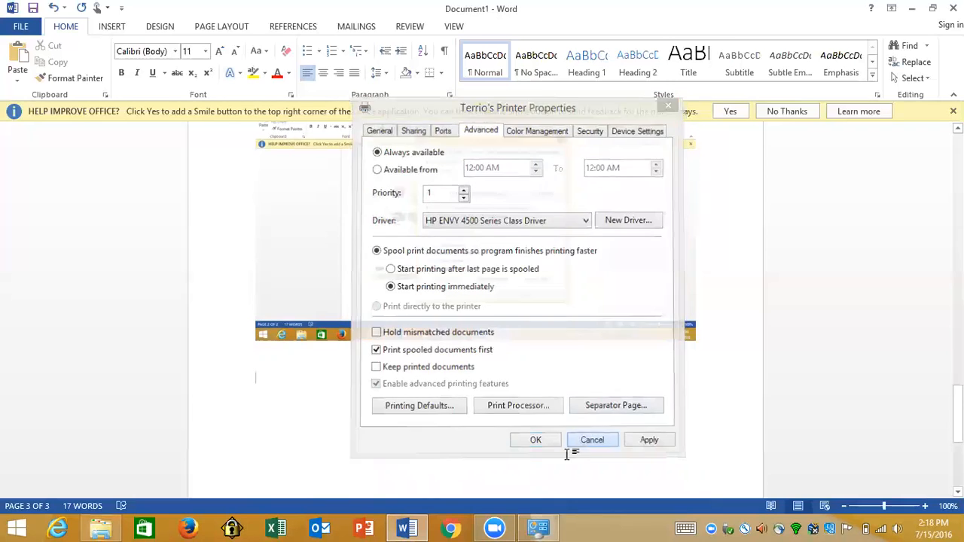
{"action": "left_click", "coordinate": [538, 529]}
{"action": "left_click", "coordinate": [562, 365]}
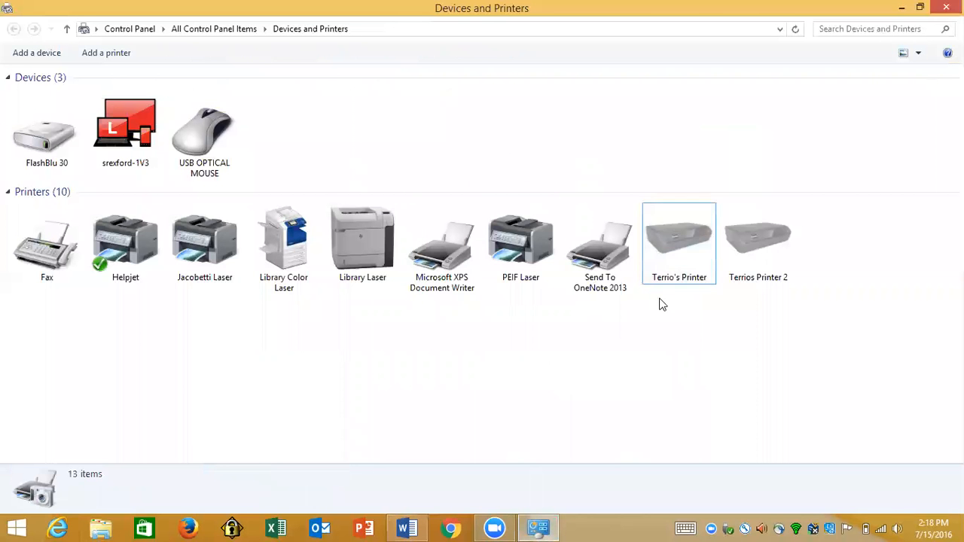
Step: Bring up the TCP/IP port configuration of the second offline HP ENVY 4500 printer, close it without changes and return to Word
{"action": "right_click", "coordinate": [737, 283]}
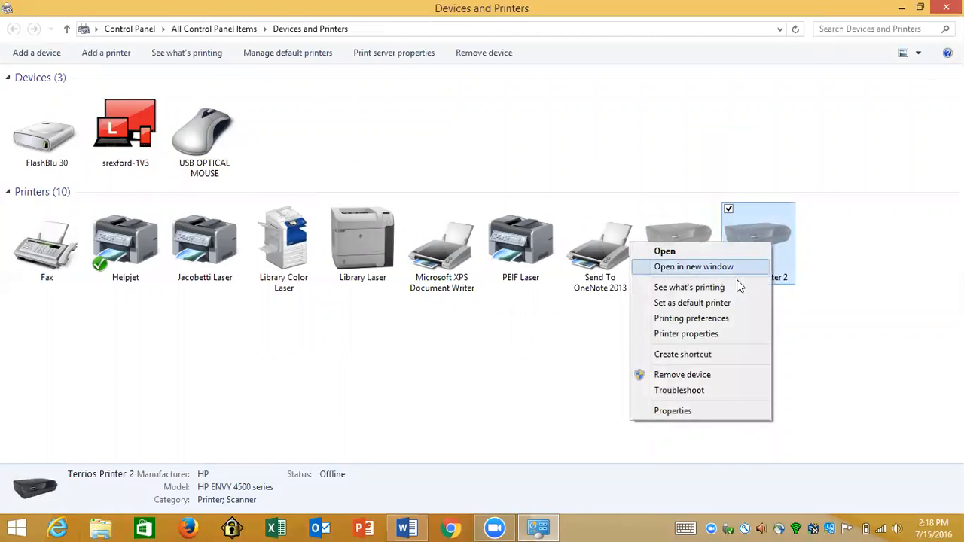
{"action": "left_click", "coordinate": [713, 340]}
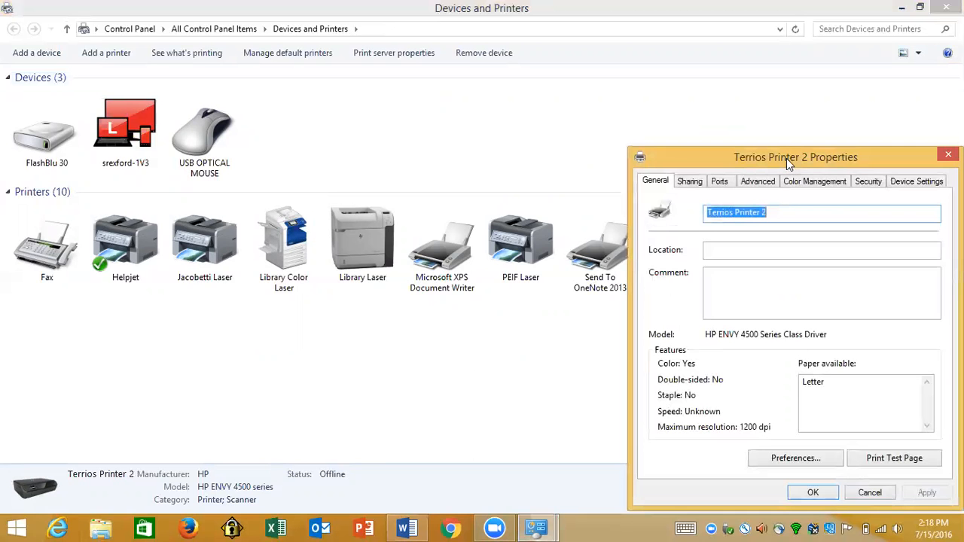
{"action": "left_click_drag", "start_coordinate": [786, 158], "coordinate": [471, 104]}
{"action": "left_click", "coordinate": [407, 128]}
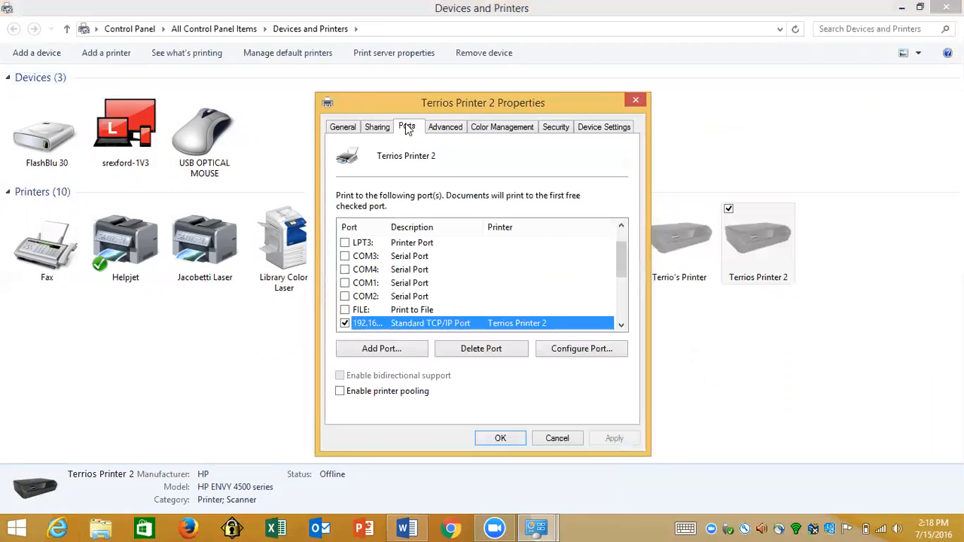
{"action": "left_click", "coordinate": [584, 348]}
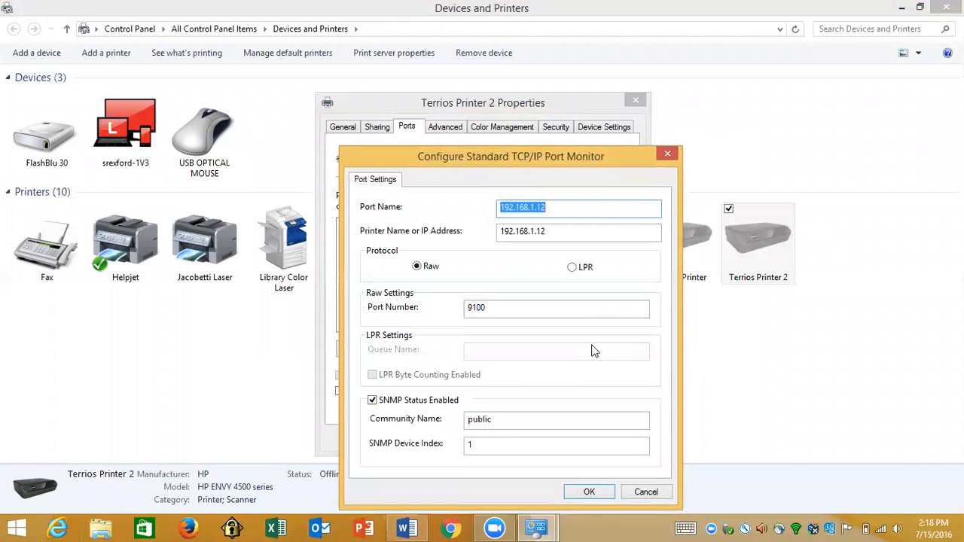
{"action": "left_click", "coordinate": [649, 495]}
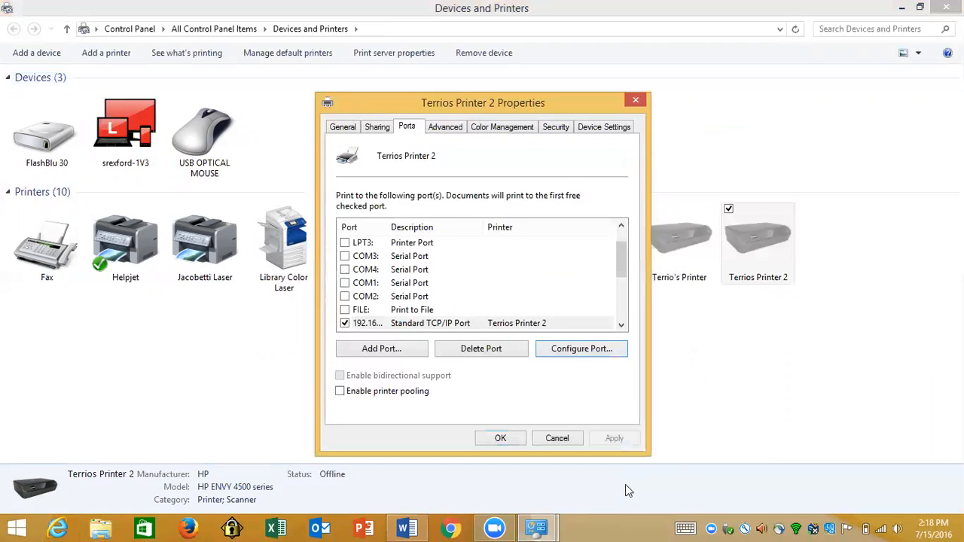
{"action": "left_click", "coordinate": [557, 437]}
{"action": "left_click", "coordinate": [406, 528]}
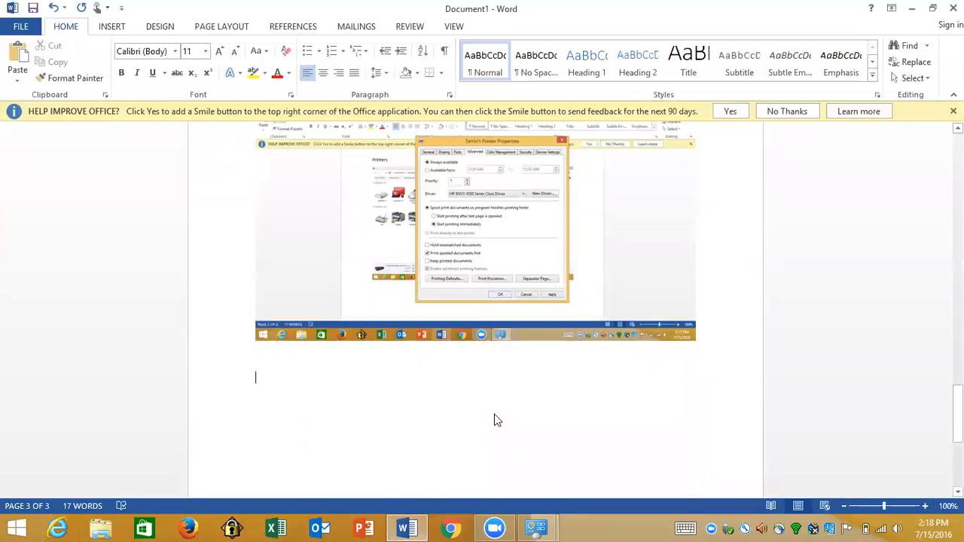
Step: Paste the second printer's port configuration screenshot below the first printer's advanced settings screenshot and add a new line after it
{"action": "key", "text": "ctrl+v"}
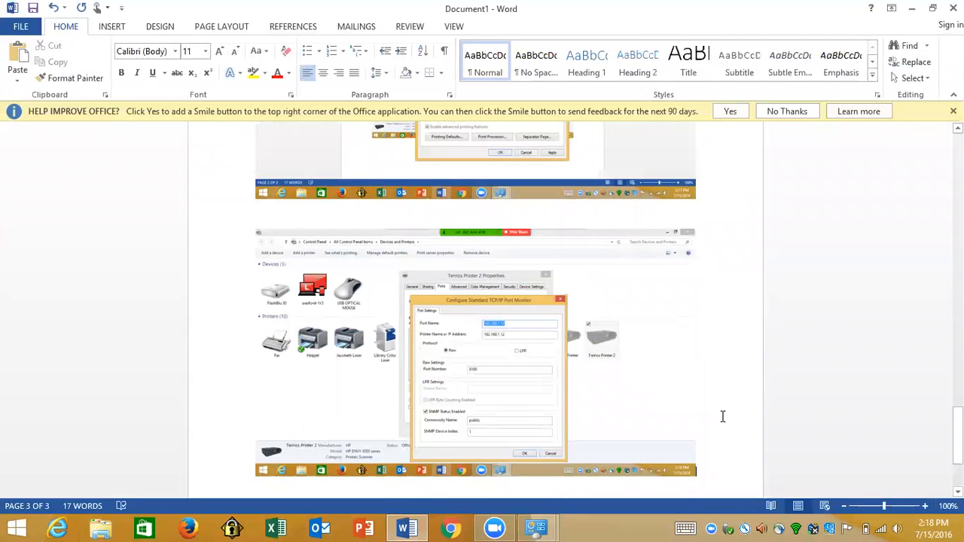
{"action": "key", "text": "Return"}
Step: Capture the second printer's advanced settings, close its properties without changes, and paste the screenshot below its port configuration screenshot in Word
{"action": "mouse_move", "coordinate": [535, 528]}
{"action": "left_click", "coordinate": [558, 469]}
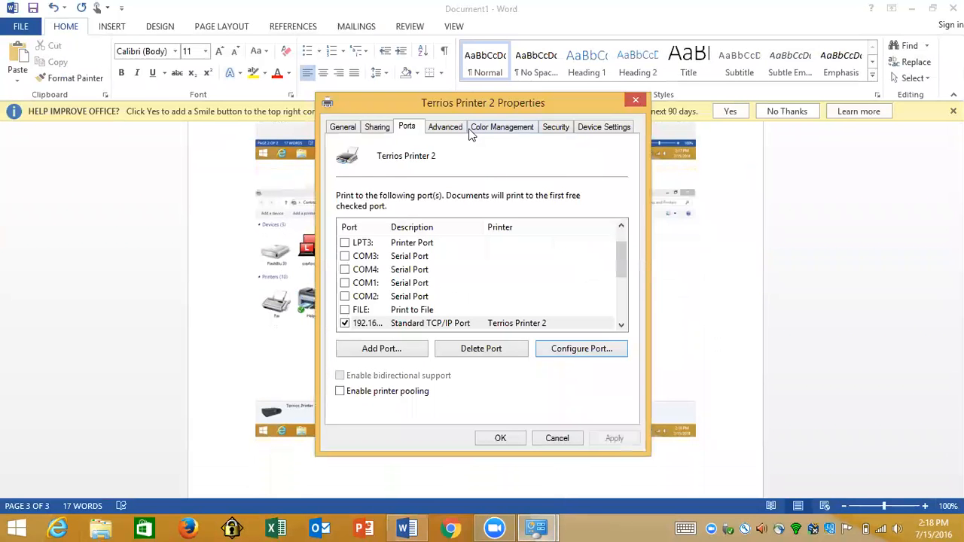
{"action": "left_click", "coordinate": [445, 127]}
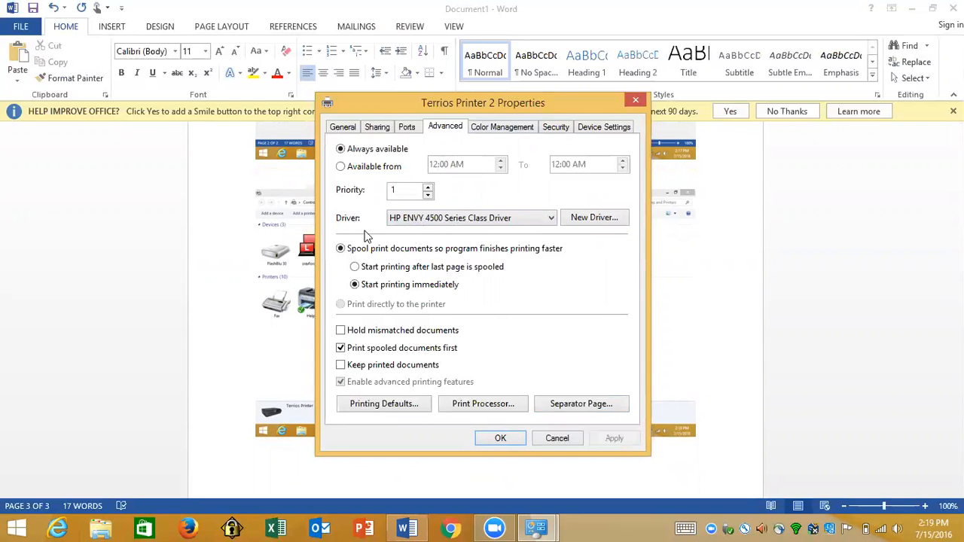
{"action": "left_click", "coordinate": [555, 437]}
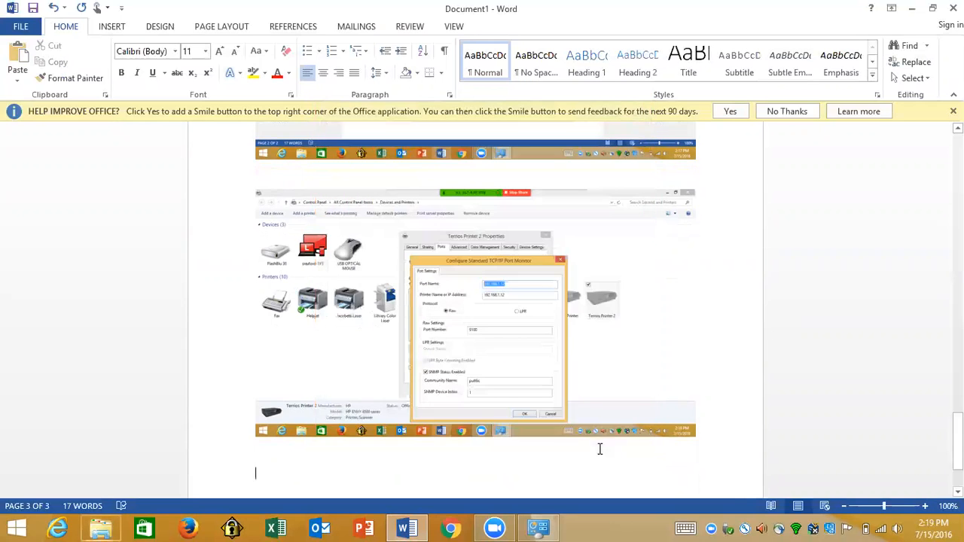
{"action": "key", "text": "ctrl+v"}
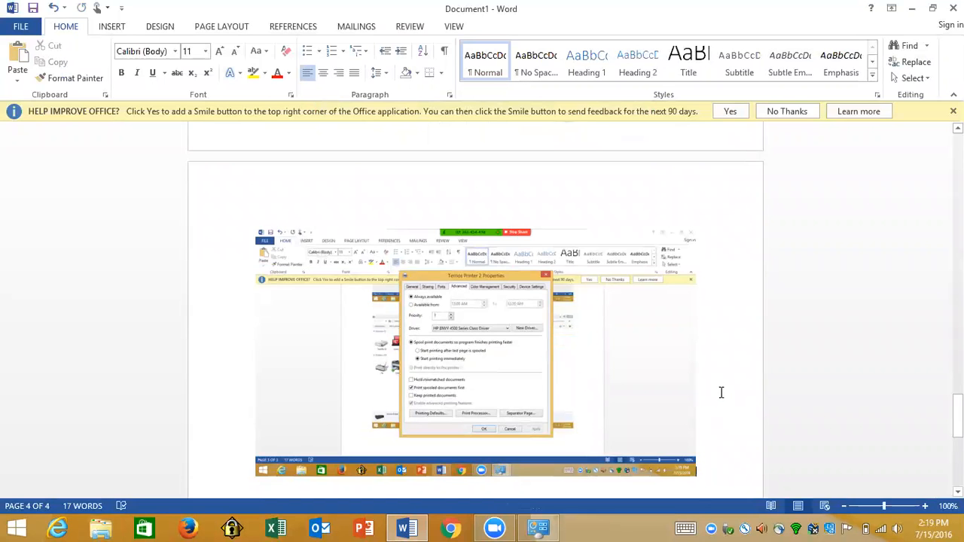
{"action": "key", "text": "Return"}
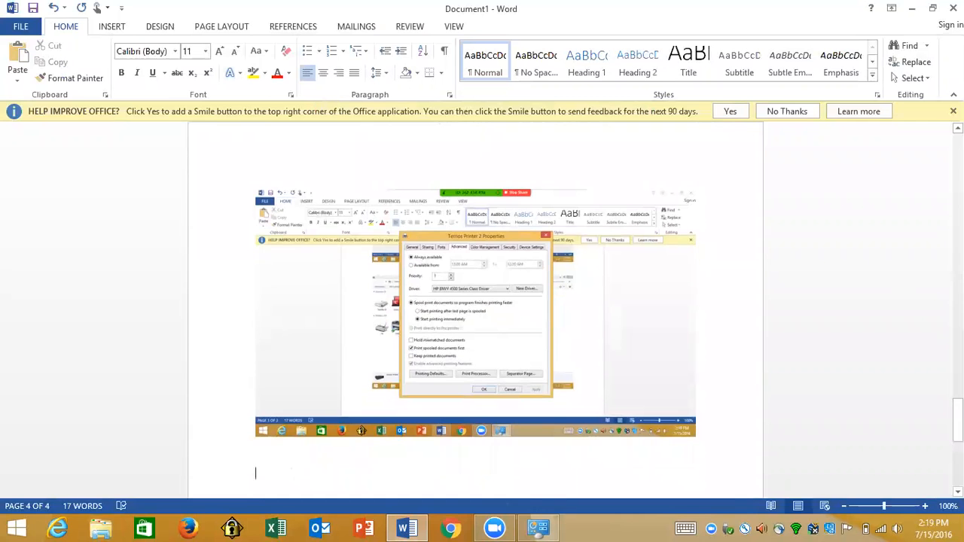
Step: Minimize Word, open This PC, and enlarge its window with both drives under Devices and drives in view for a screenshot
{"action": "left_click", "coordinate": [911, 9]}
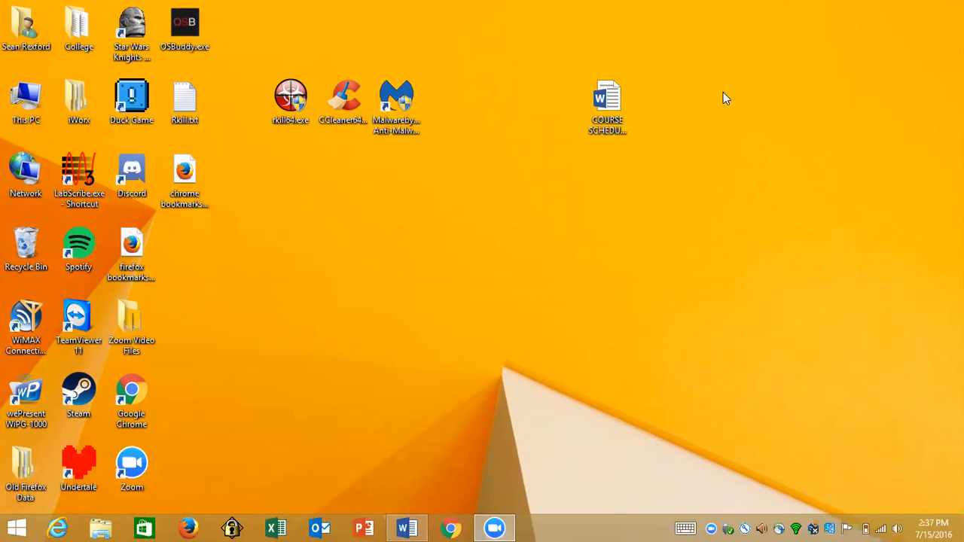
{"action": "left_click", "coordinate": [19, 527]}
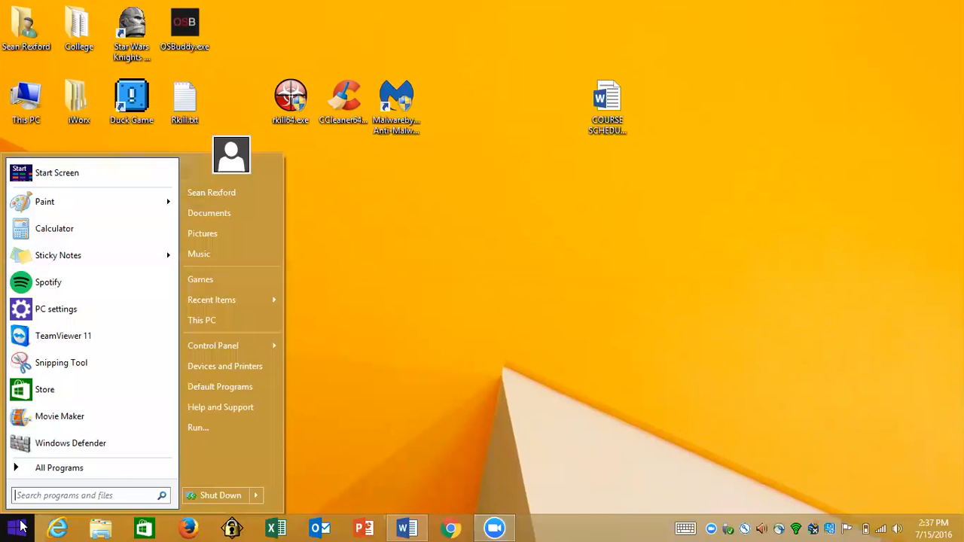
{"action": "left_click", "coordinate": [230, 318]}
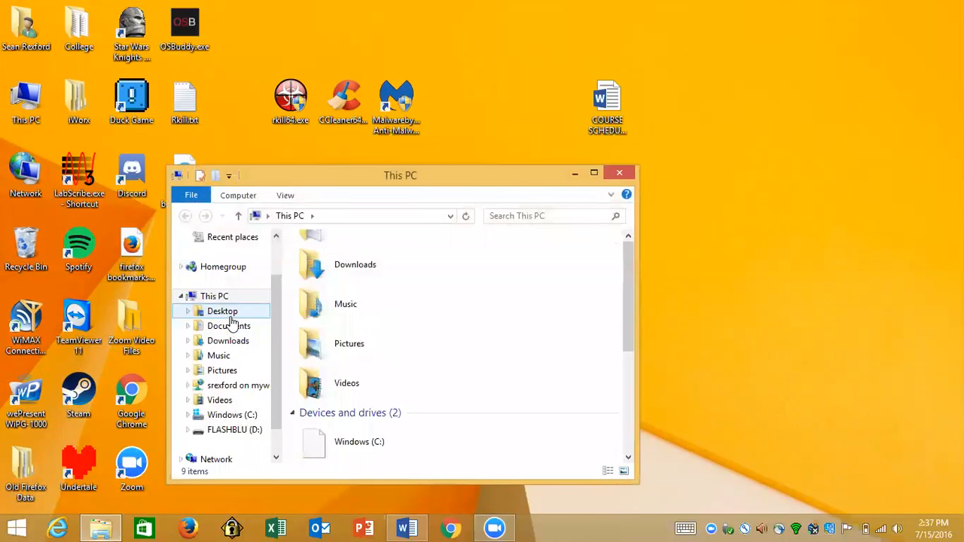
{"action": "scroll", "coordinate": [518, 358], "scroll_direction": "down", "scroll_amount": 2}
{"action": "scroll", "coordinate": [531, 308], "scroll_direction": "up", "scroll_amount": 5}
{"action": "scroll", "coordinate": [531, 322], "scroll_direction": "down", "scroll_amount": 3}
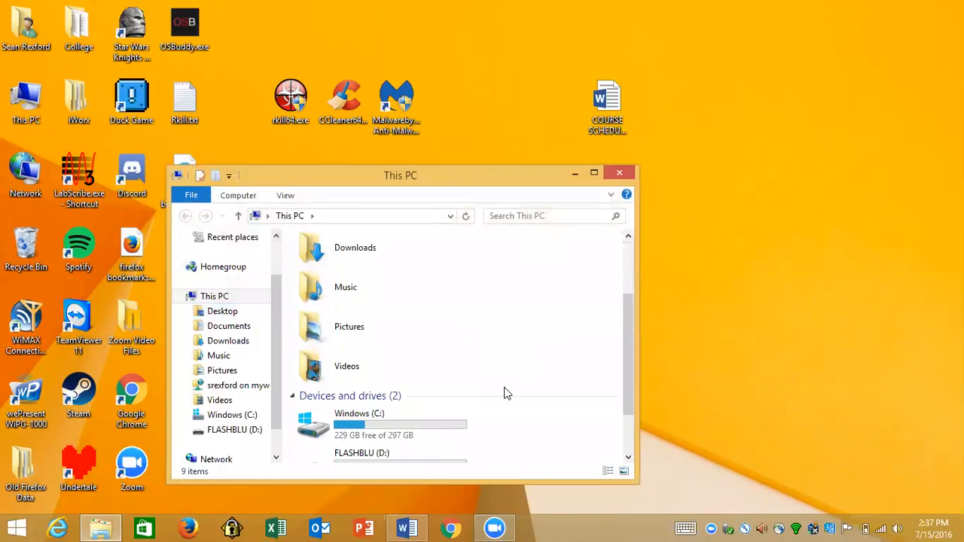
{"action": "left_click", "coordinate": [456, 335]}
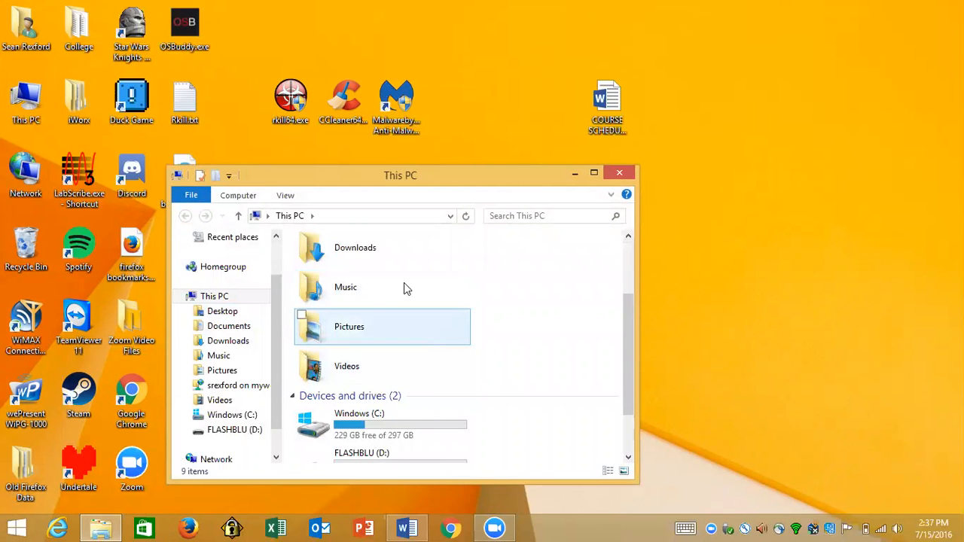
{"action": "left_click", "coordinate": [466, 216]}
{"action": "left_click_drag", "start_coordinate": [480, 172], "coordinate": [480, 134]}
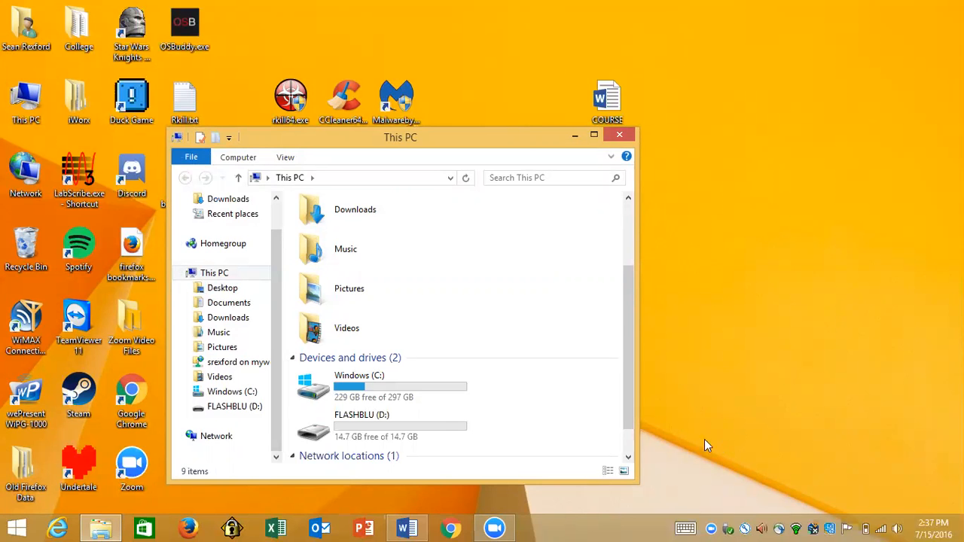
Step: Return to Word, add the heading "Drives" below the last printer screenshot, and paste the This PC screenshot under it
{"action": "left_click", "coordinate": [407, 528]}
{"action": "scroll", "coordinate": [440, 407], "scroll_direction": "down", "scroll_amount": 3}
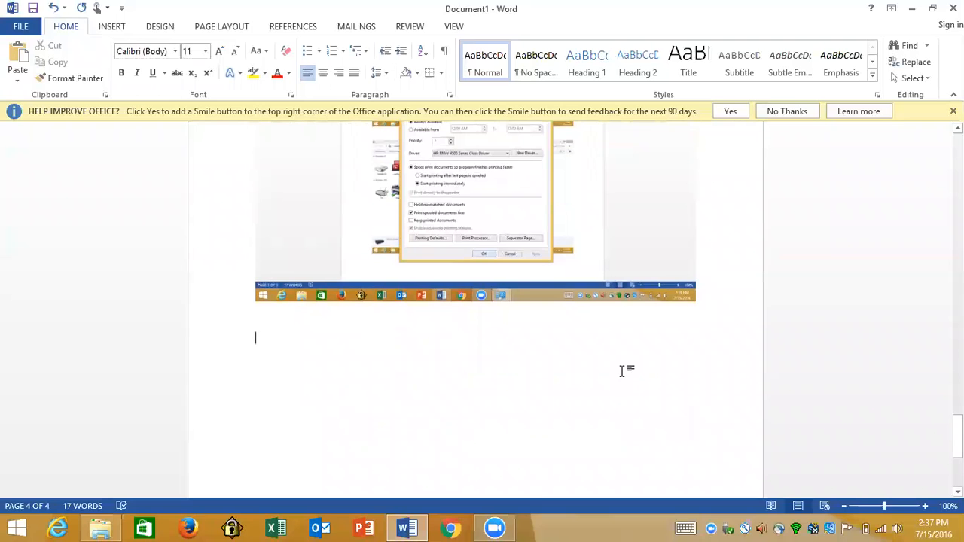
{"action": "type", "text": "Drives"}
{"action": "key", "text": "Return"}
{"action": "key", "text": "Return"}
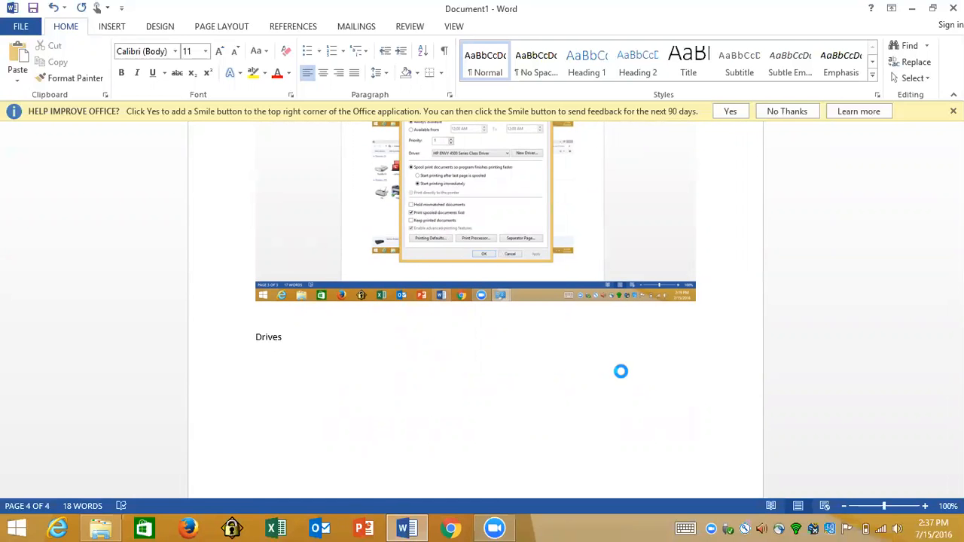
{"action": "key", "text": "ctrl+v"}
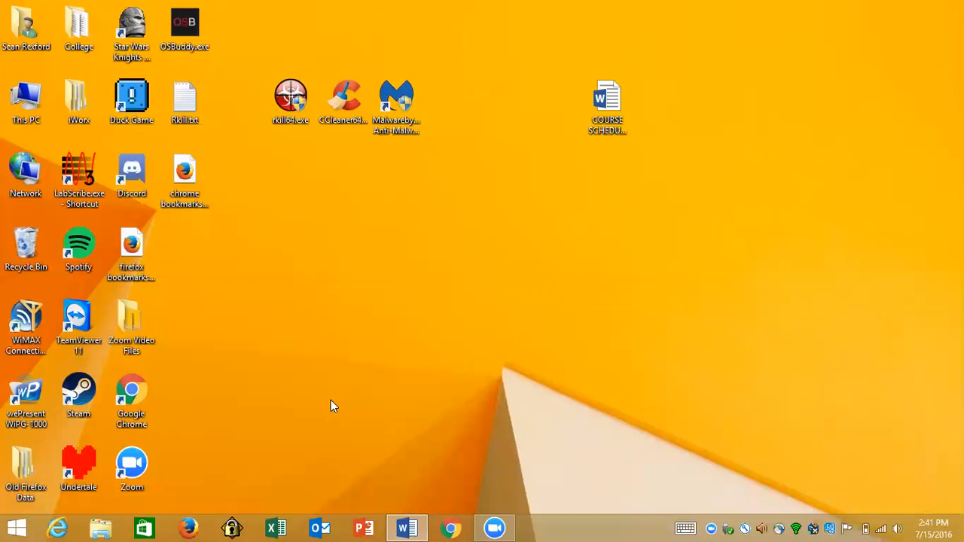
Step: Switch to Outlook, open Account Settings, and select the default POP/SMTP account in the e-mail accounts list for a screenshot
{"action": "left_click", "coordinate": [319, 527]}
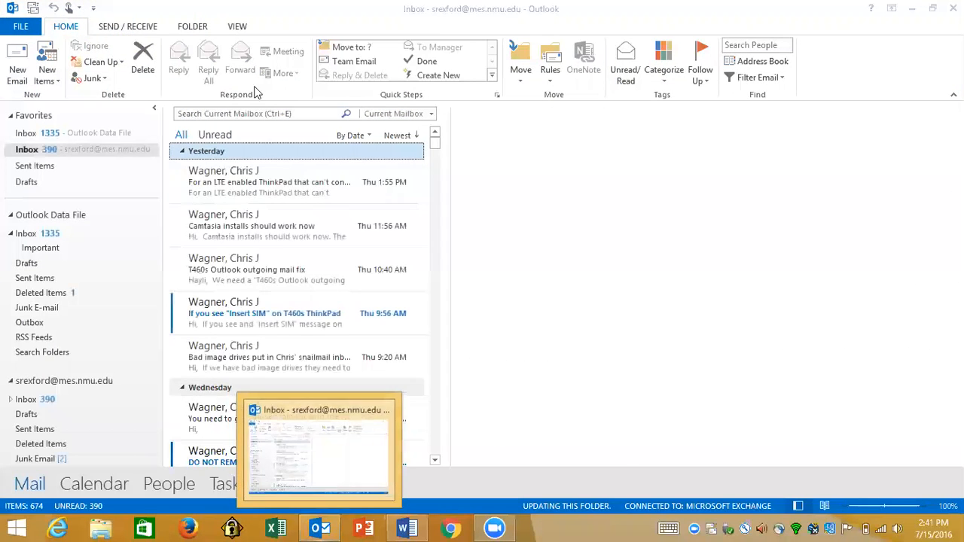
{"action": "left_click", "coordinate": [20, 27]}
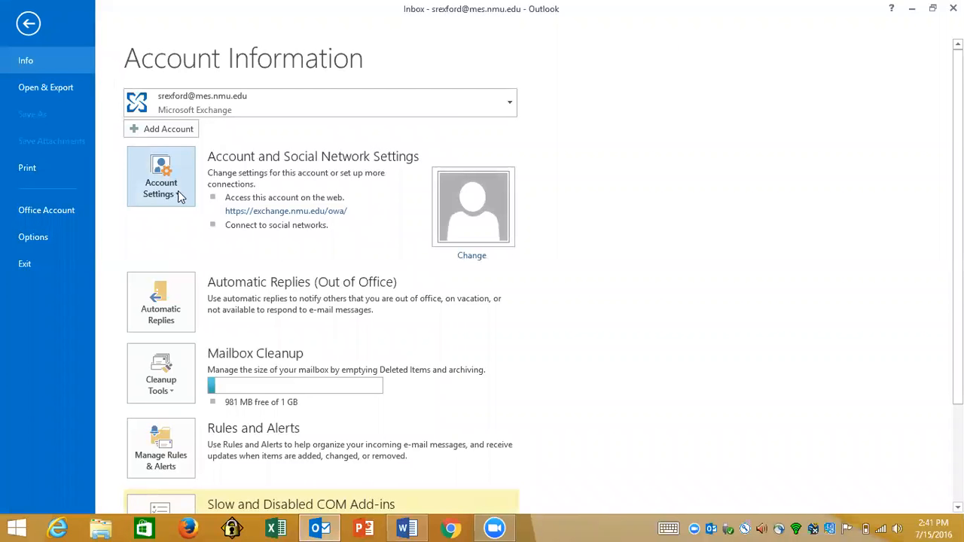
{"action": "left_click", "coordinate": [179, 195]}
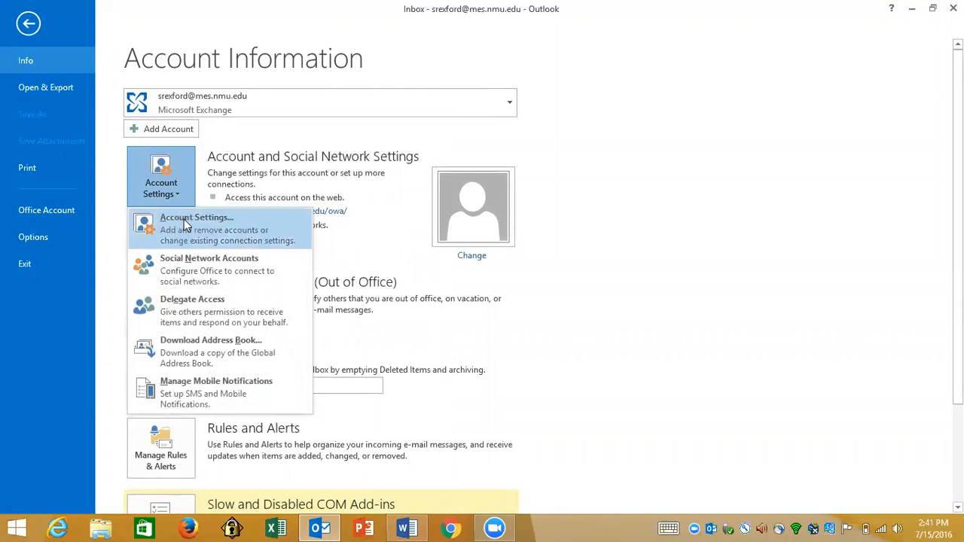
{"action": "left_click", "coordinate": [184, 219]}
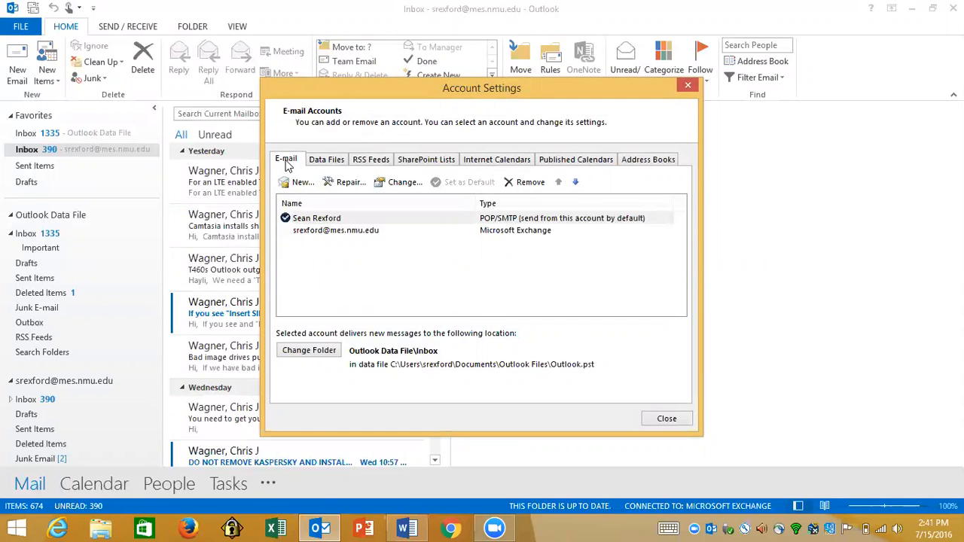
{"action": "left_click", "coordinate": [329, 219]}
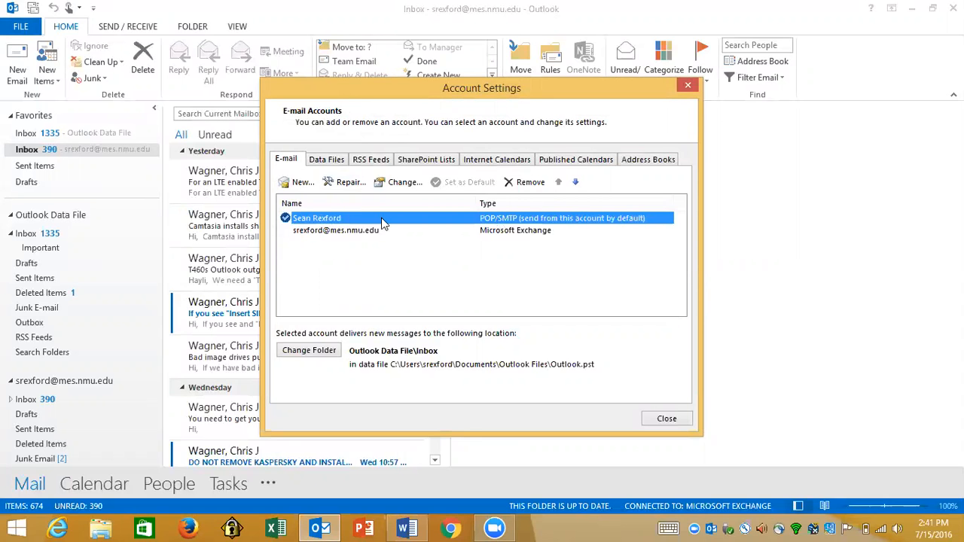
Step: Return to Word, add the heading "Outlook" below the drives screenshot, and paste the e-mail accounts screenshot followed by a new line
{"action": "left_click", "coordinate": [406, 528]}
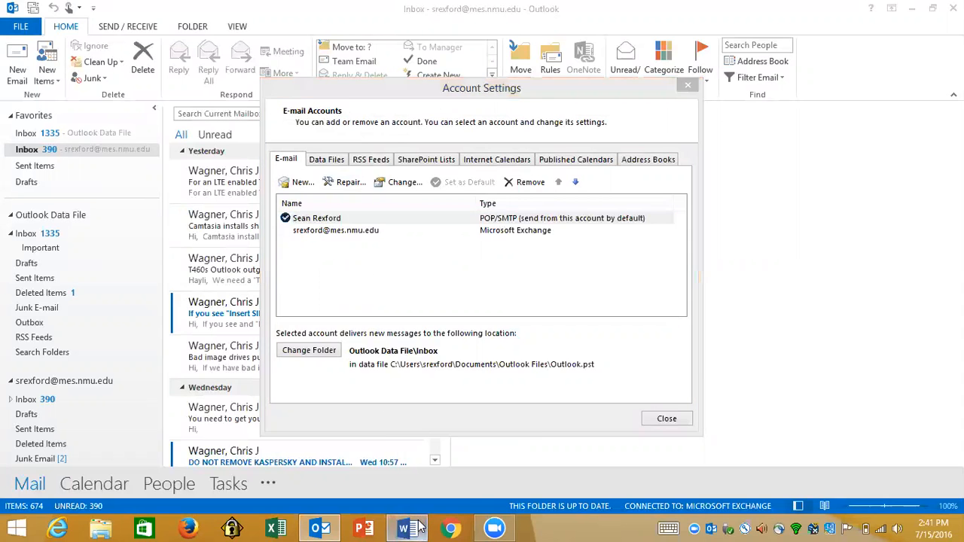
{"action": "left_click", "coordinate": [454, 446]}
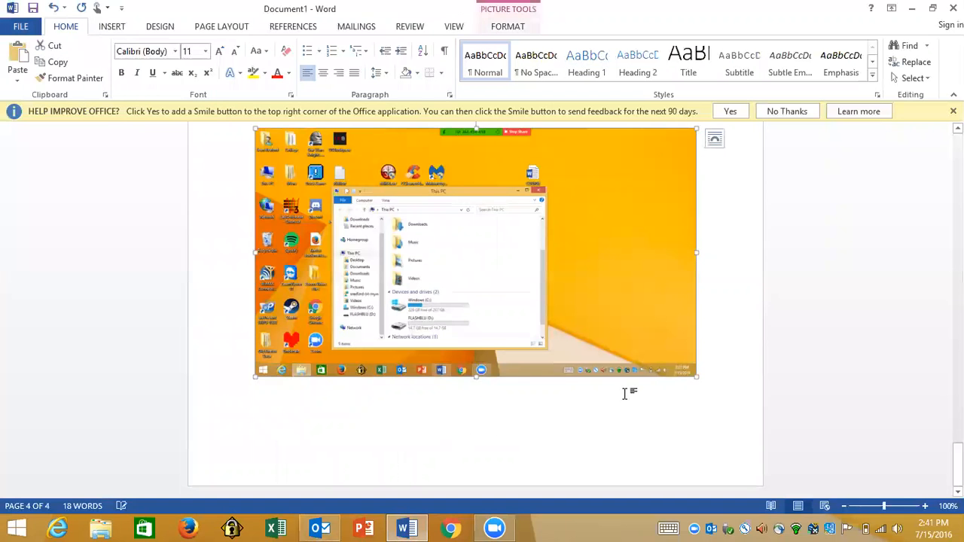
{"action": "left_click", "coordinate": [724, 375]}
{"action": "key", "text": "Return"}
{"action": "key", "text": "Return"}
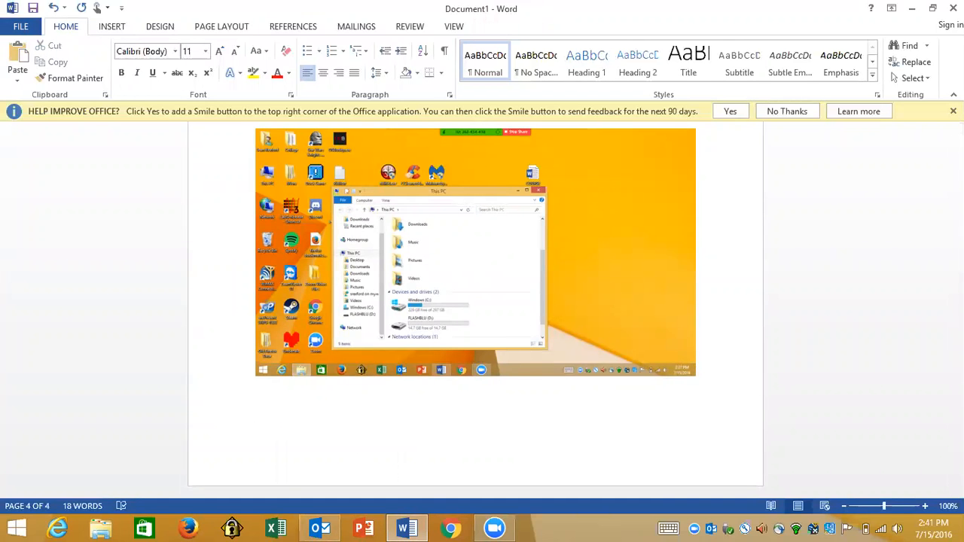
{"action": "type", "text": "Outlook"}
{"action": "key", "text": "Return"}
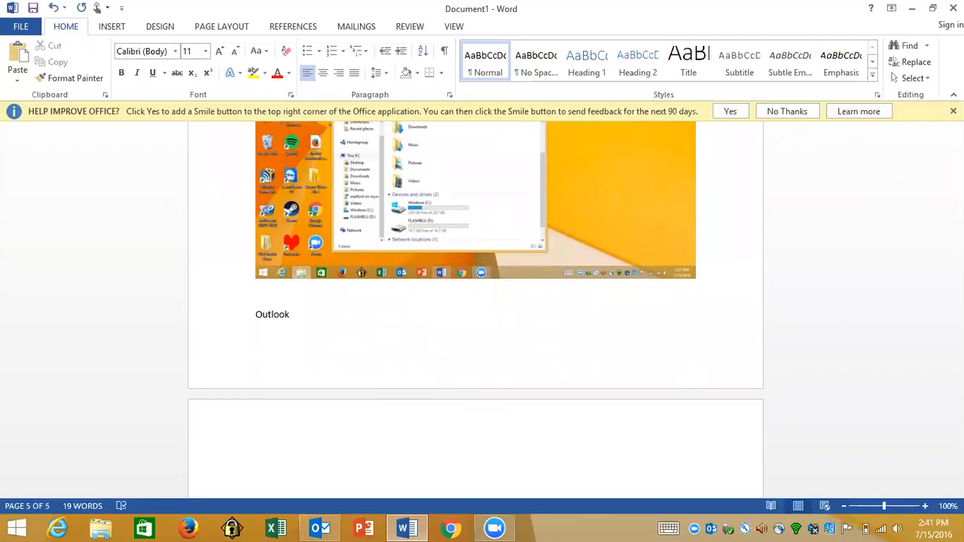
{"action": "key", "text": "ctrl+v"}
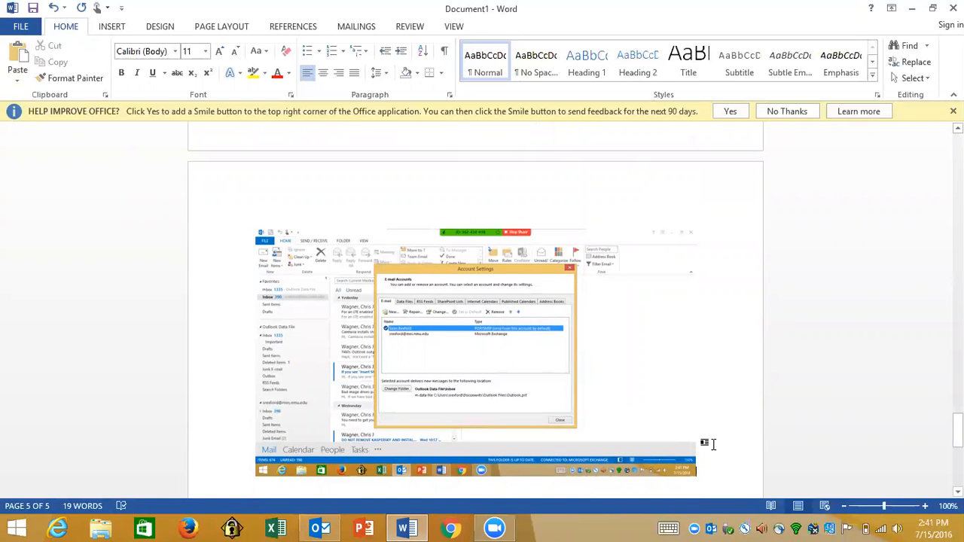
{"action": "key", "text": "Return"}
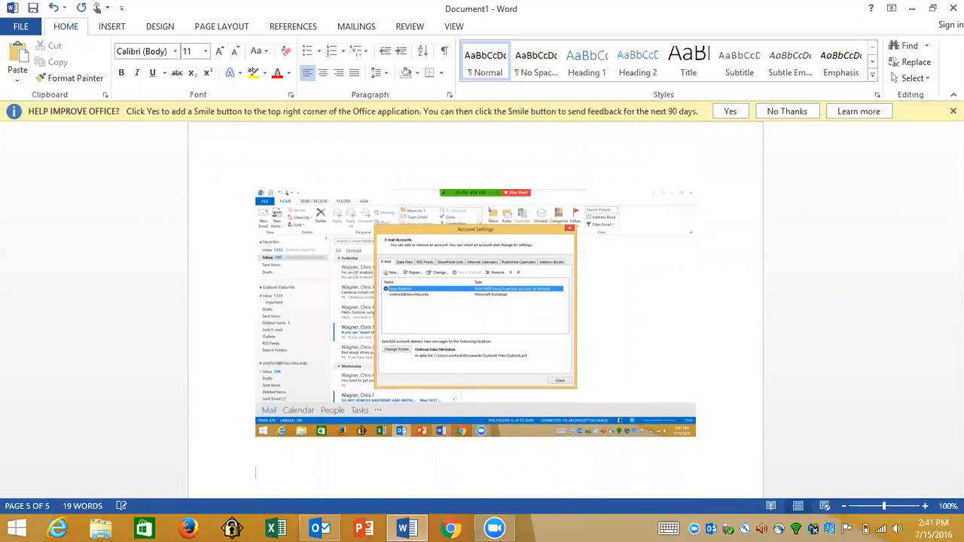
Step: Show the Data Files list in Outlook's Account Settings and paste its screenshot below the e-mail accounts screenshot in Word
{"action": "left_click", "coordinate": [320, 528]}
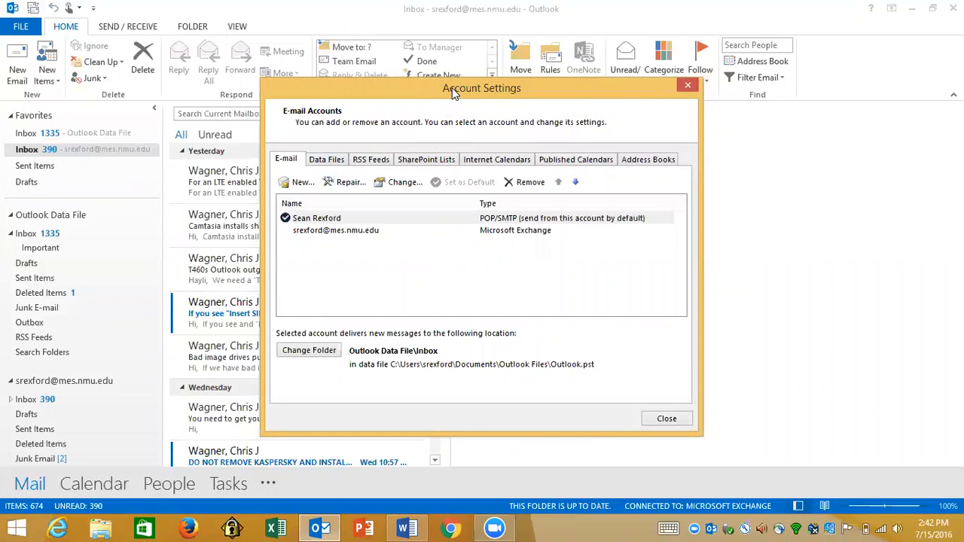
{"action": "left_click", "coordinate": [332, 162]}
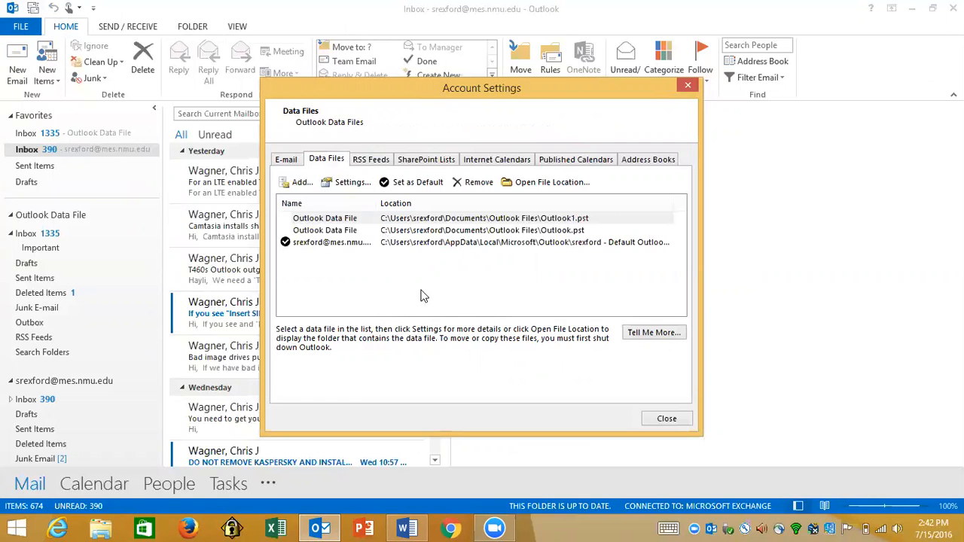
{"action": "left_click", "coordinate": [405, 528]}
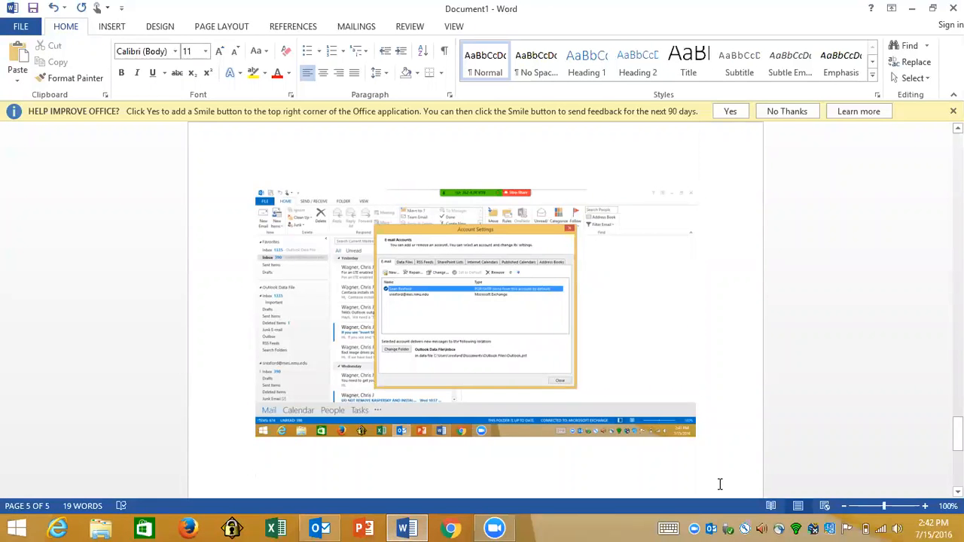
{"action": "key", "text": "ctrl+v"}
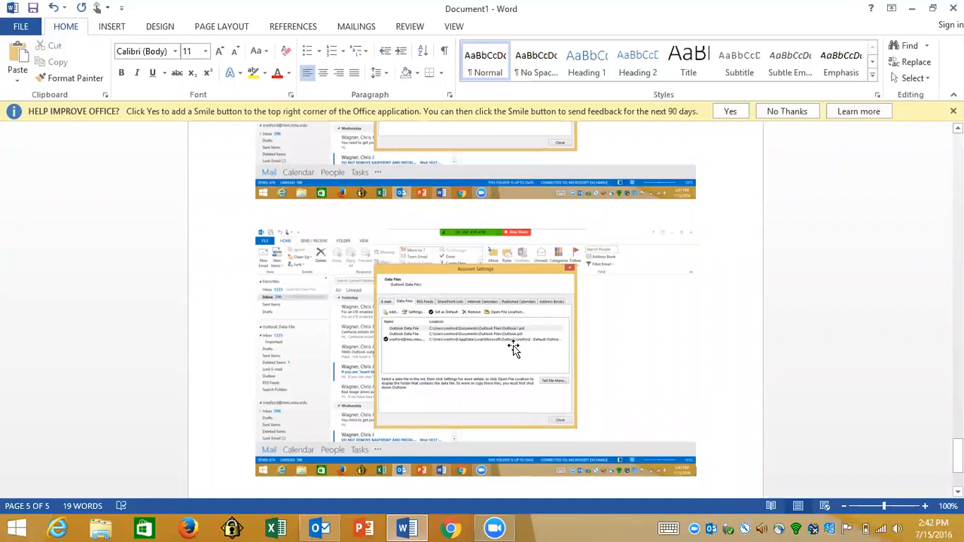
Step: Review the two pasted Outlook screenshots and add a new line below the data files screenshot
{"action": "scroll", "coordinate": [503, 339], "scroll_direction": "up", "scroll_amount": 3}
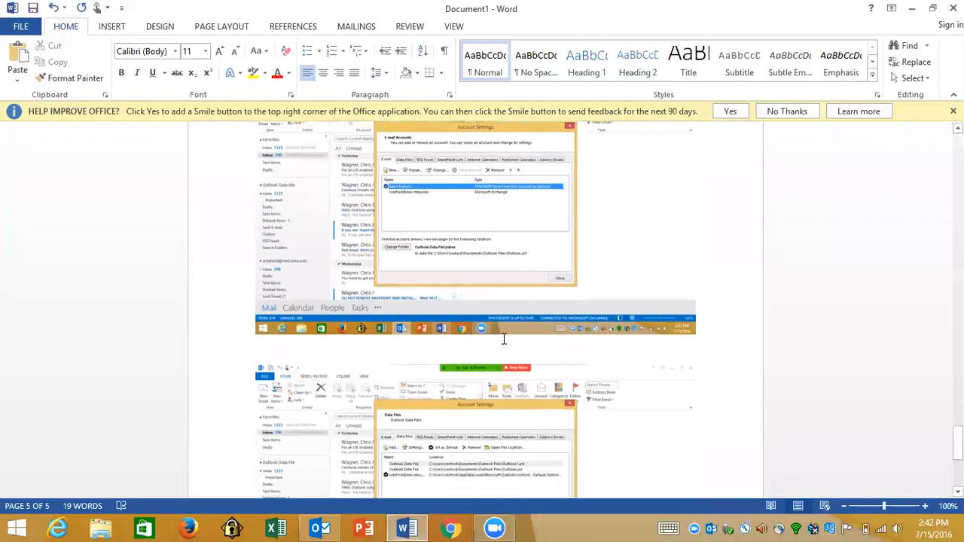
{"action": "left_click", "coordinate": [473, 188]}
{"action": "key", "text": "Delete"}
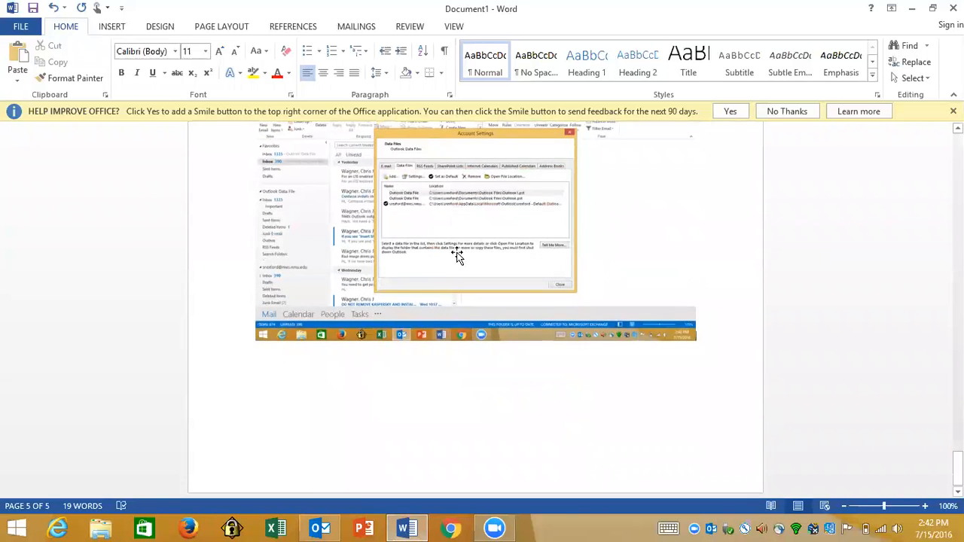
{"action": "scroll", "coordinate": [457, 258], "scroll_direction": "up", "scroll_amount": 1}
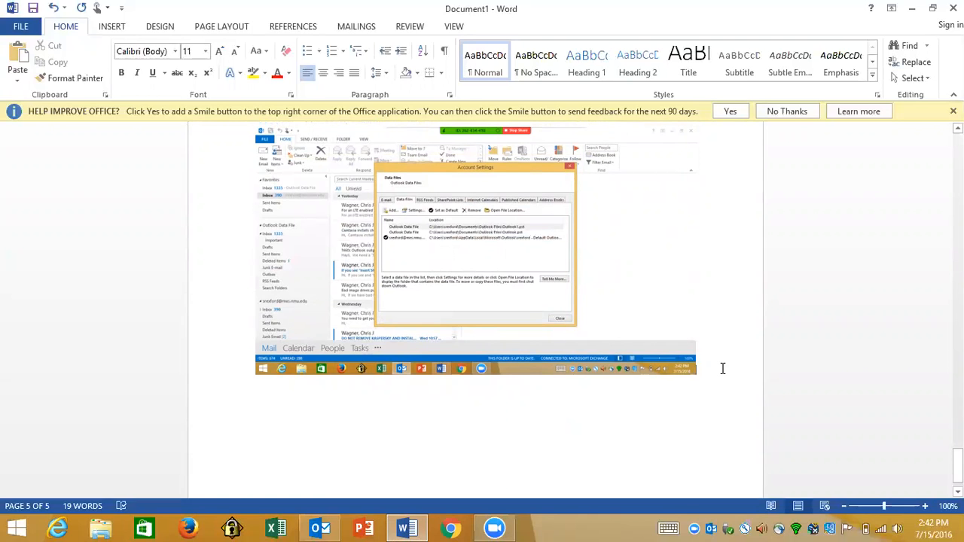
{"action": "key", "text": "Return"}
{"action": "key", "text": "Return"}
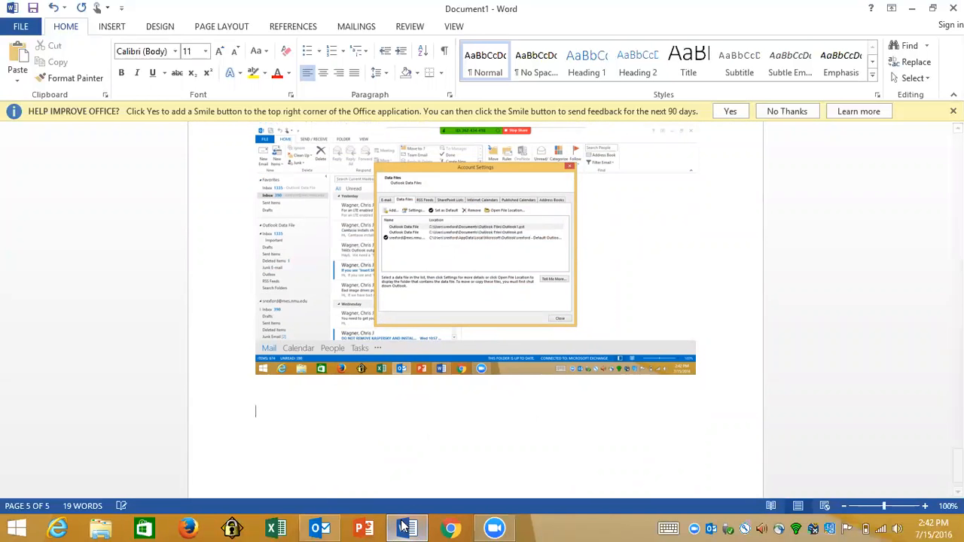
Step: Close Outlook's Account Settings and Outlook itself, and return to the Word document
{"action": "left_click", "coordinate": [322, 528]}
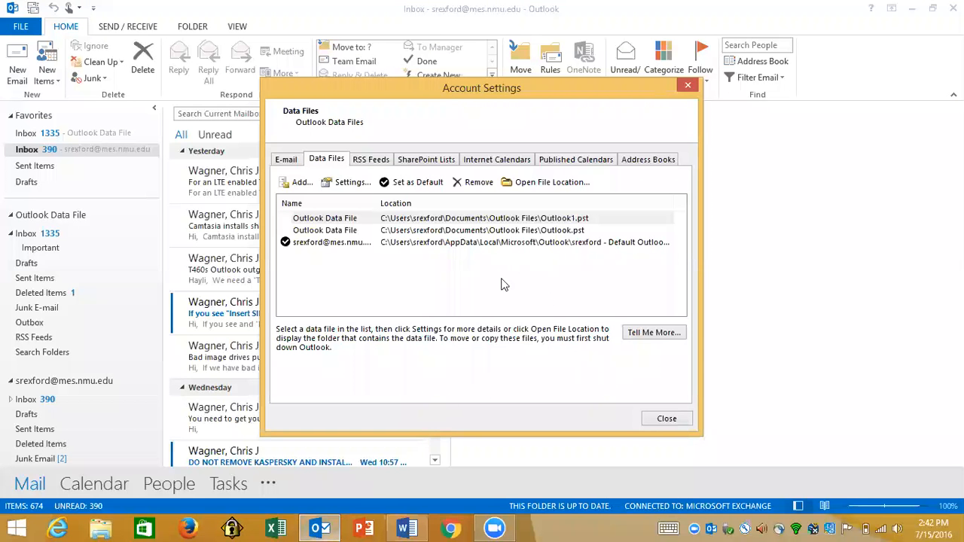
{"action": "left_click", "coordinate": [667, 420]}
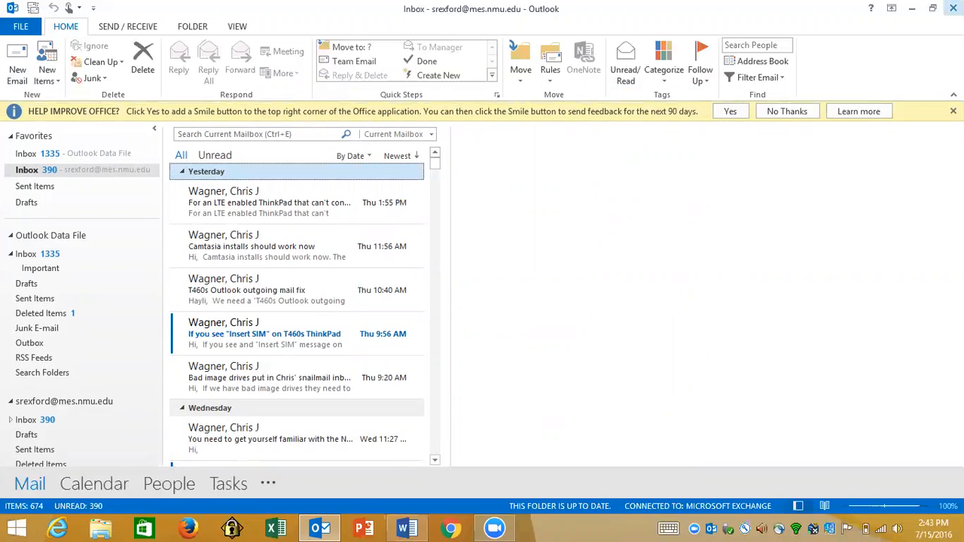
{"action": "key", "text": "alt+Tab"}
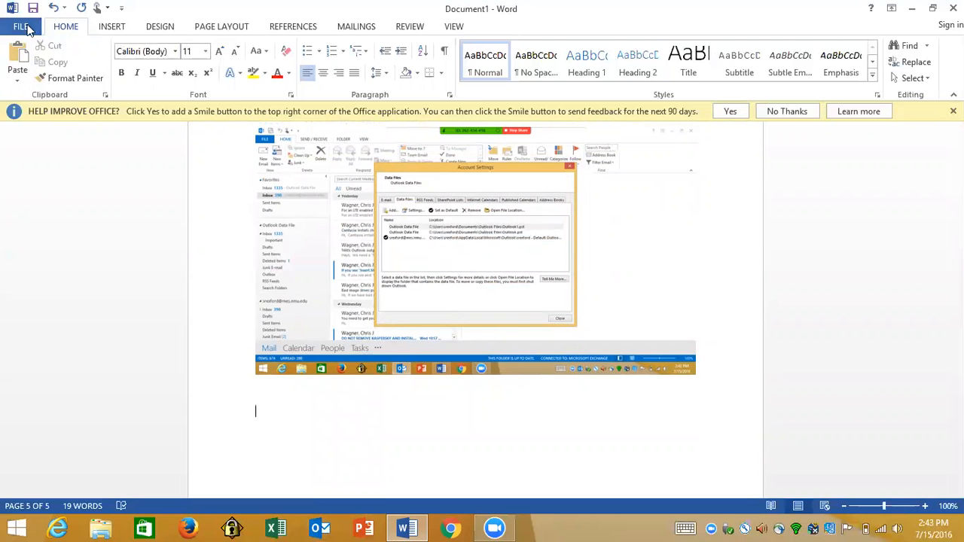
Step: Try to save the document to the Desktop as "Word doc about computer settings for xx/xx/xxxx"
{"action": "left_click", "coordinate": [23, 27]}
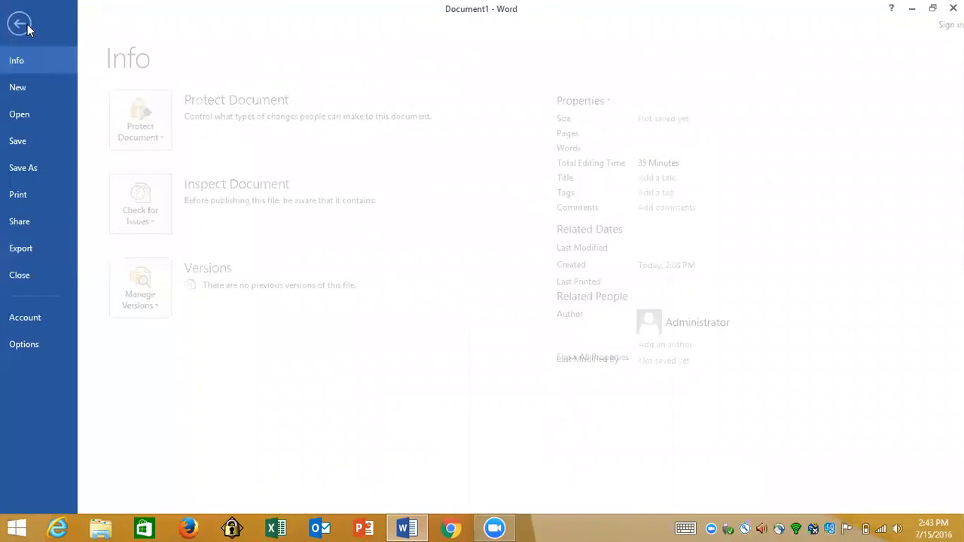
{"action": "left_click", "coordinate": [38, 140]}
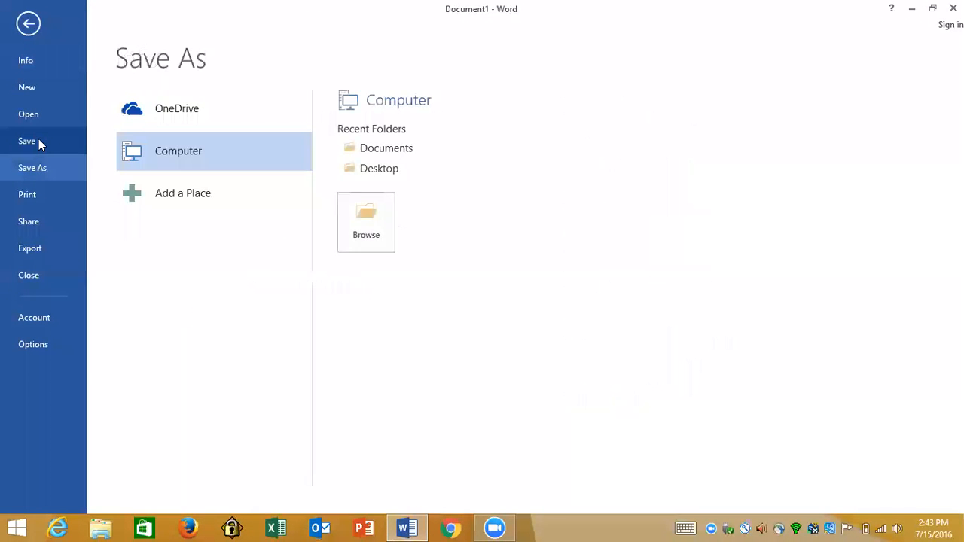
{"action": "left_click", "coordinate": [397, 168]}
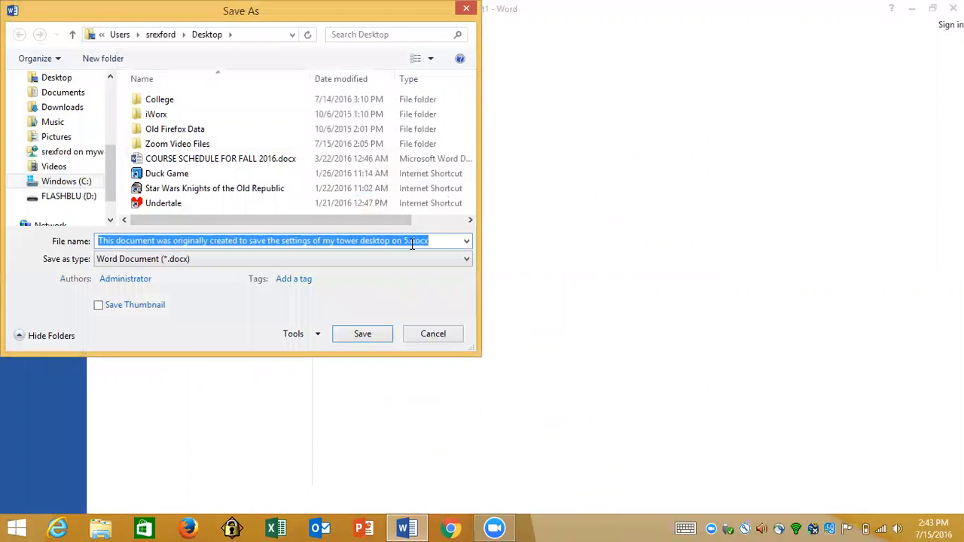
{"action": "type", "text": "Word"}
{"action": "key", "text": "BackSpace"}
{"action": "key", "text": "BackSpace"}
{"action": "key", "text": "BackSpace"}
{"action": "key", "text": "BackSpace"}
{"action": "type", "text": "Word doc about "}
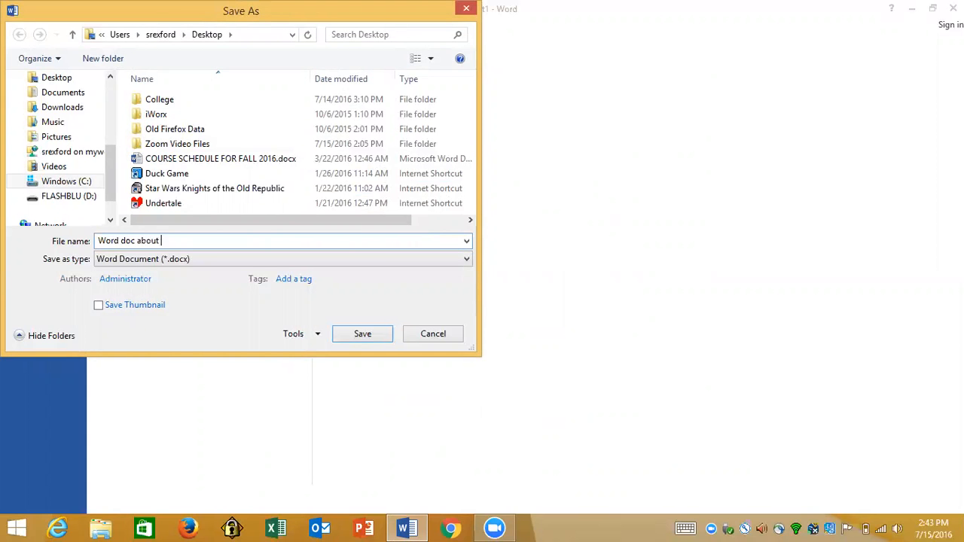
{"action": "type", "text": "computer settings for xx/xx/xxxx"}
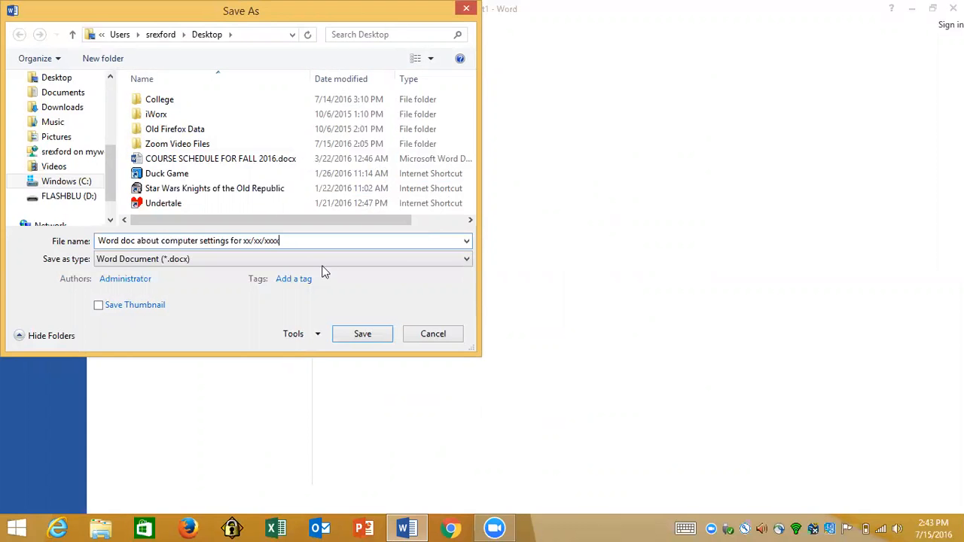
{"action": "left_click", "coordinate": [369, 334]}
{"action": "left_click", "coordinate": [587, 266]}
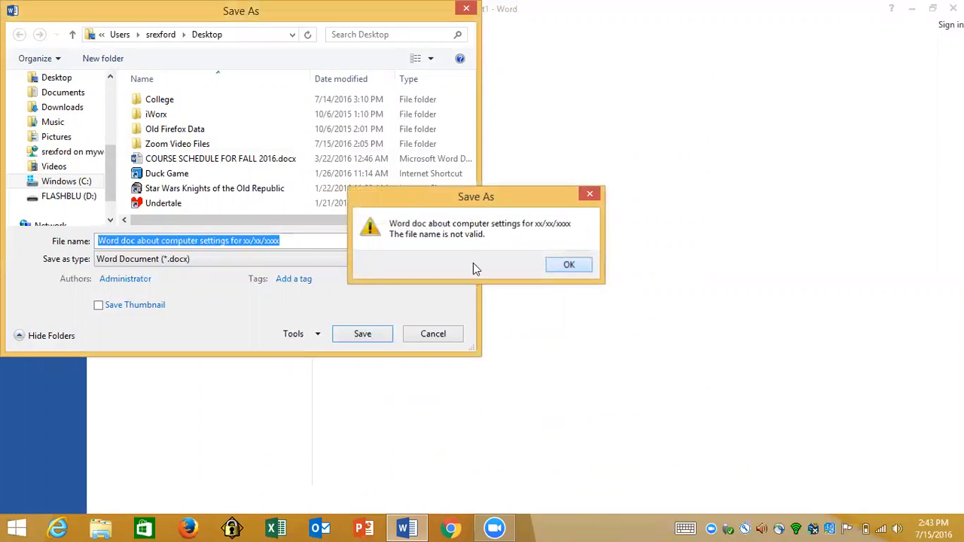
{"action": "key", "text": "BackSpace"}
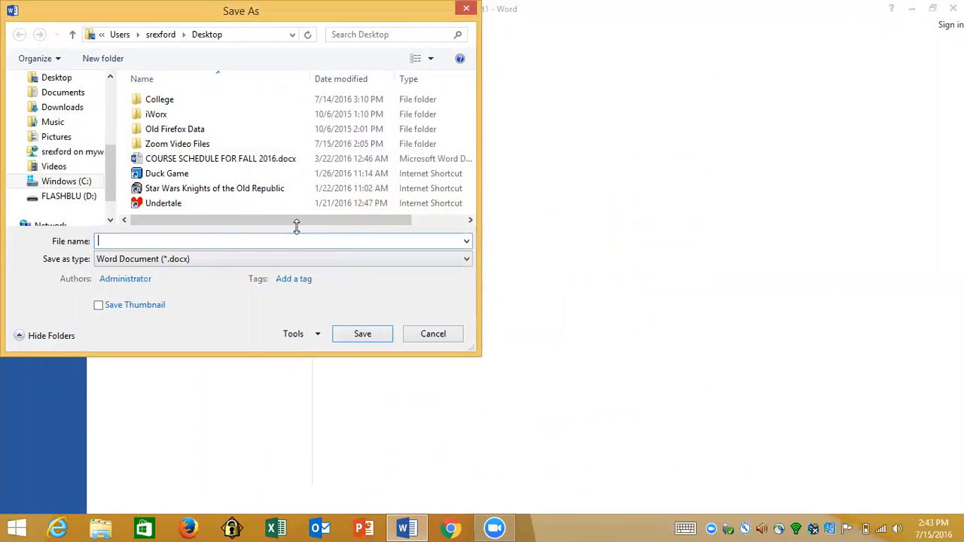
{"action": "left_click", "coordinate": [439, 335]}
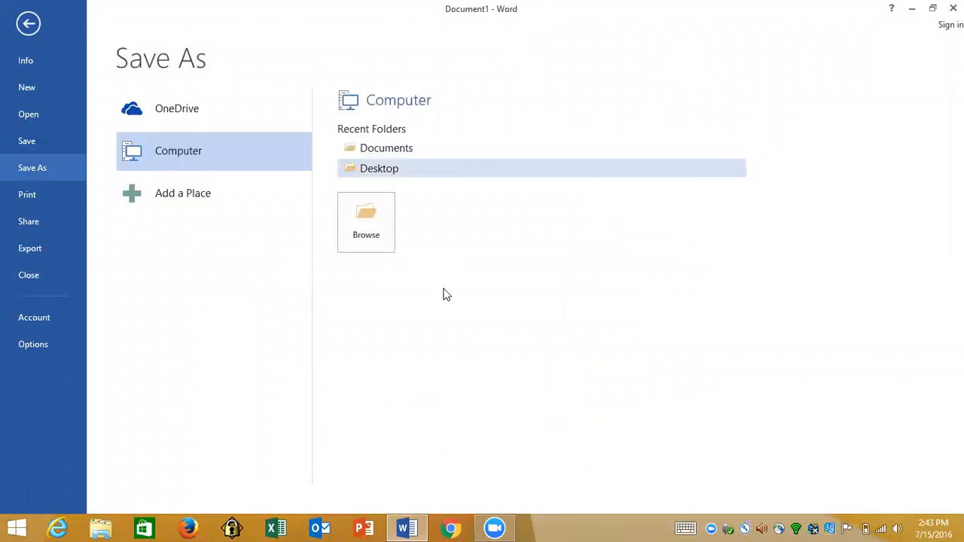
Step: Save the document to the Desktop as "This document was originally created to save the settings of my tower desktop.docx"
{"action": "left_click", "coordinate": [387, 171]}
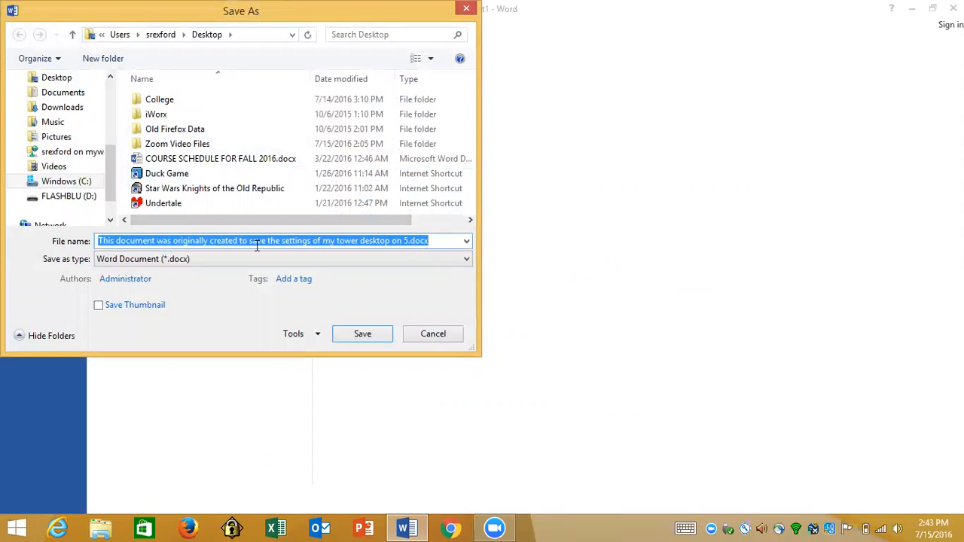
{"action": "left_click", "coordinate": [443, 240]}
{"action": "key", "text": "BackSpace"}
{"action": "key", "text": "BackSpace"}
{"action": "key", "text": "BackSpace"}
{"action": "key", "text": "BackSpace"}
{"action": "key", "text": "BackSpace"}
{"action": "key", "text": "BackSpace"}
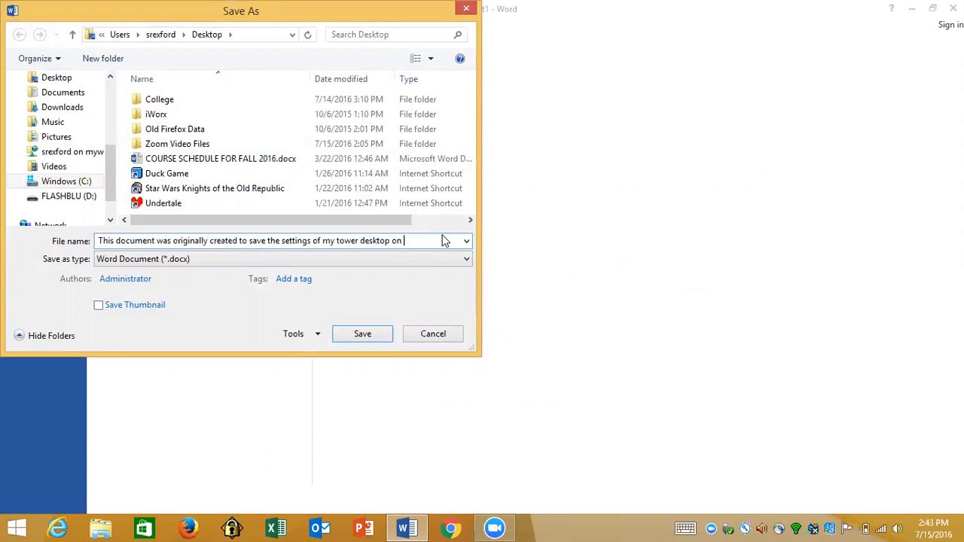
{"action": "key", "text": "BackSpace"}
{"action": "key", "text": "BackSpace"}
{"action": "key", "text": "BackSpace"}
{"action": "key", "text": "BackSpace"}
{"action": "type", "text": ".docx"}
{"action": "left_click", "coordinate": [362, 334]}
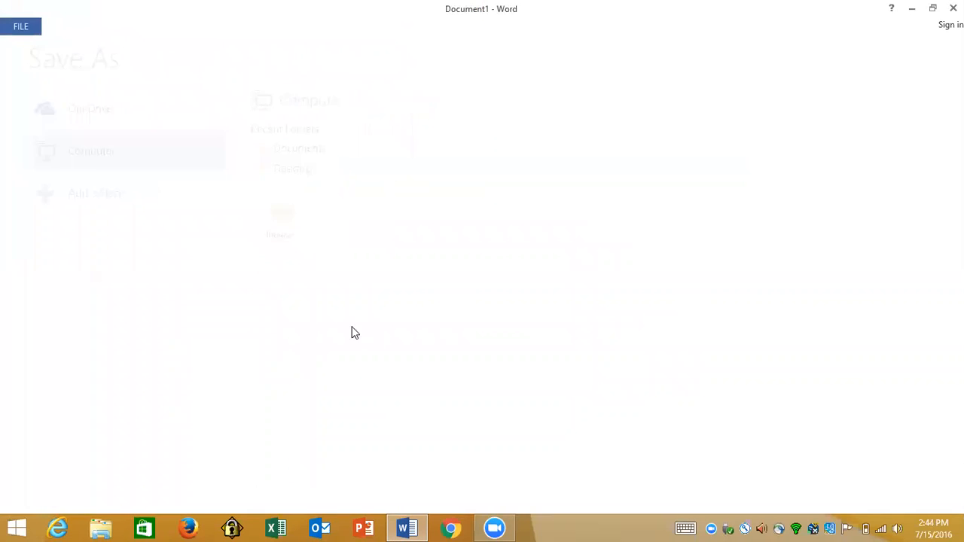
Step: Check for the saved file on the desktop, return to the Word document, and print one copy on the Helpjet printer
{"action": "left_click", "coordinate": [913, 8]}
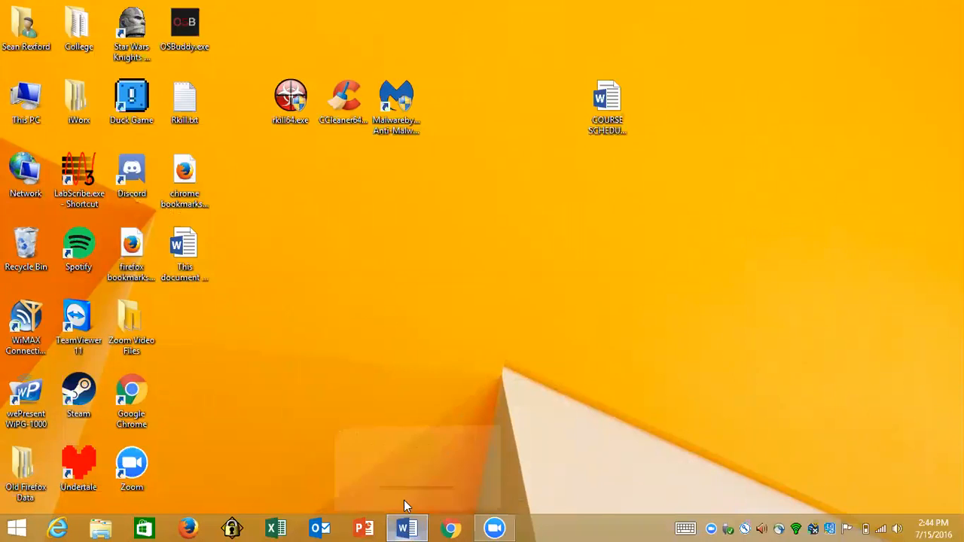
{"action": "left_click", "coordinate": [404, 508]}
{"action": "left_click", "coordinate": [24, 29]}
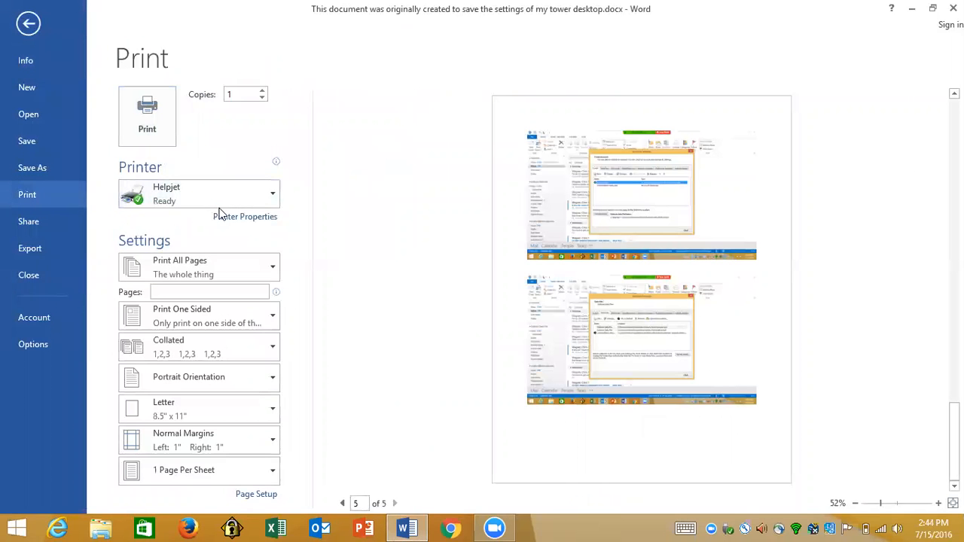
{"action": "left_click", "coordinate": [137, 137]}
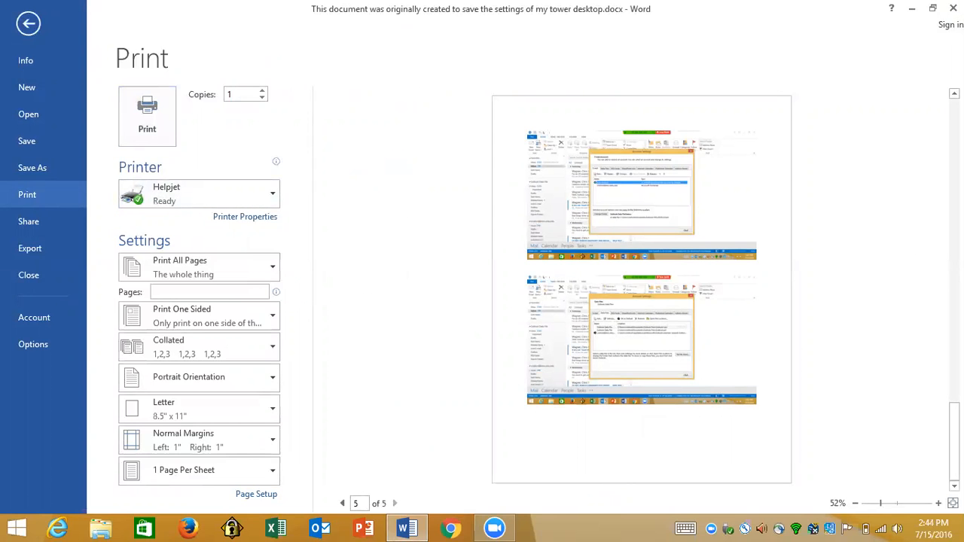